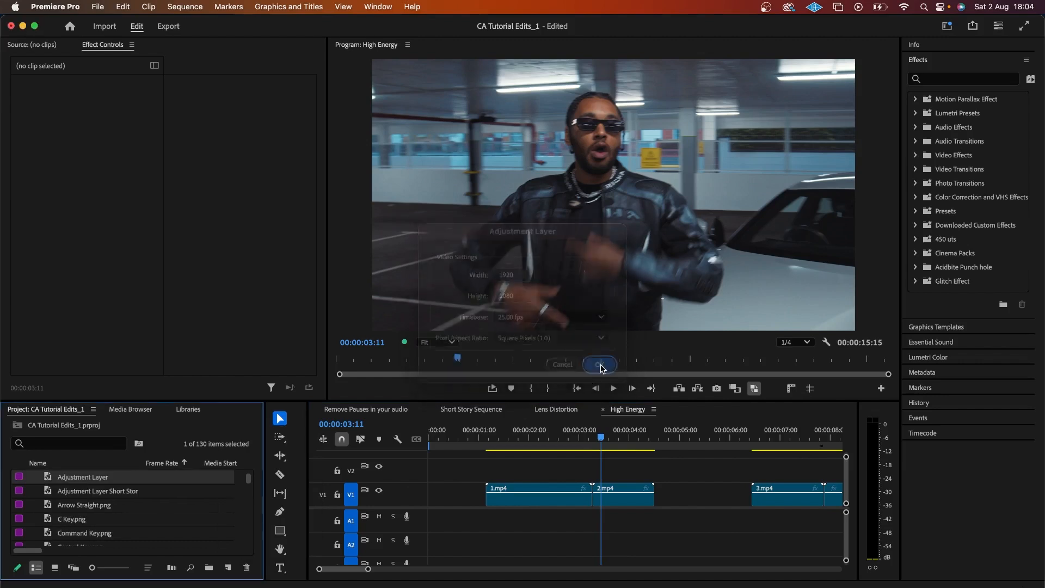
Step: Drag the new adjustment layer onto track V2 above the cut into 2.mp4
{"action": "left_click_drag", "start_coordinate": [92, 479], "coordinate": [580, 460]}
Step: Razor the adjustment layer at 03:07, at the start of 2.mp4
{"action": "left_click", "coordinate": [582, 436]}
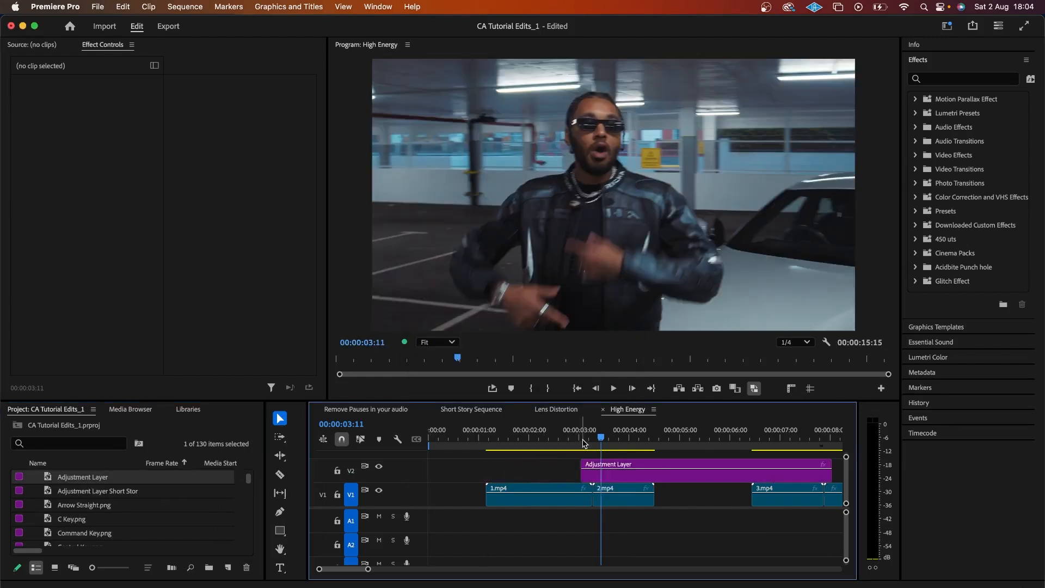
{"action": "left_click_drag", "start_coordinate": [368, 570], "coordinate": [360, 570]}
{"action": "key", "text": "Right"}
{"action": "key", "text": "Right"}
{"action": "key", "text": "Right"}
{"action": "key", "text": "Right"}
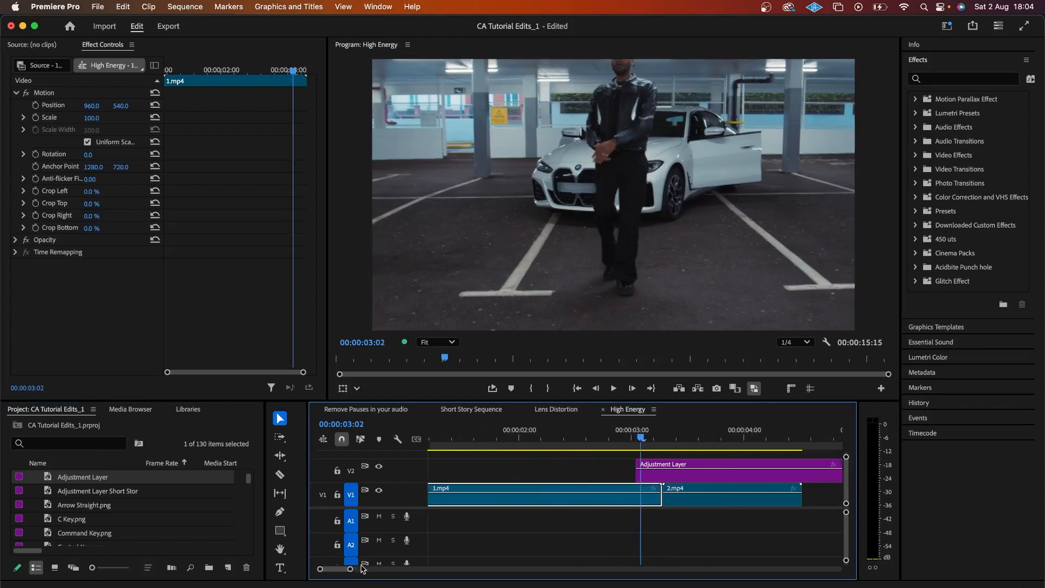
{"action": "key", "text": "Right"}
{"action": "key", "text": "Right"}
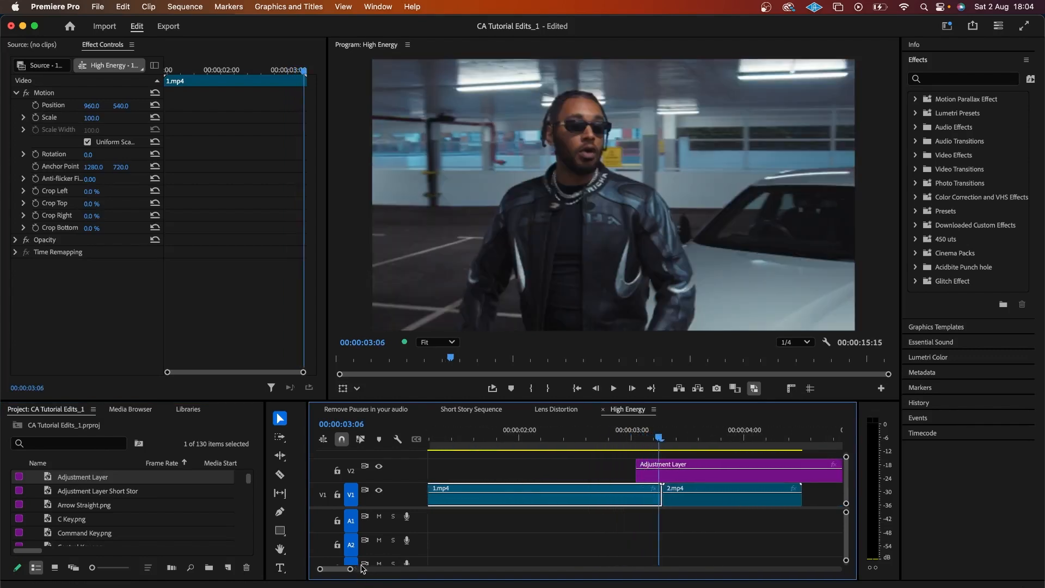
{"action": "key", "text": "c"}
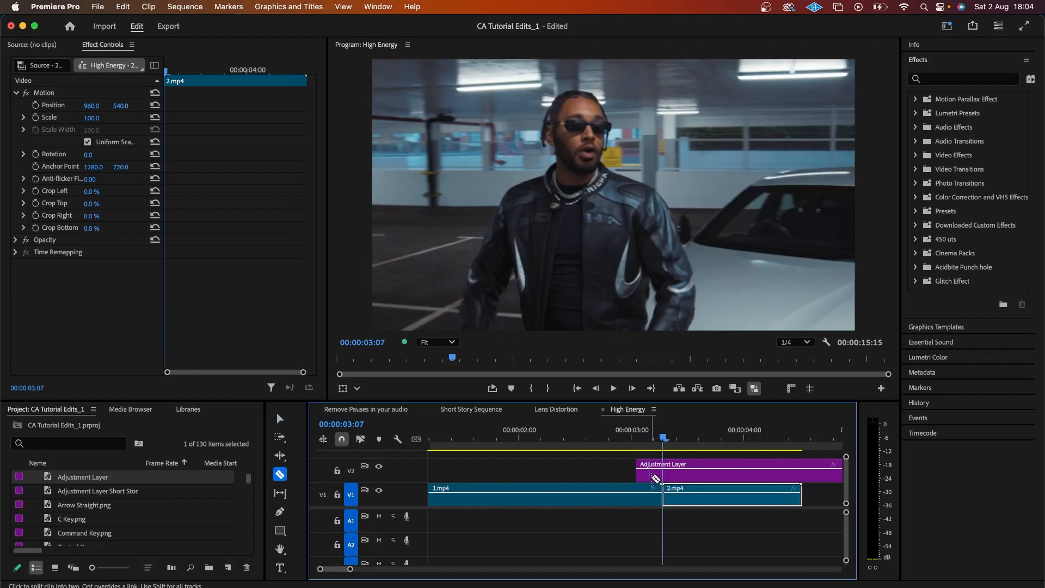
{"action": "left_click", "coordinate": [663, 472]}
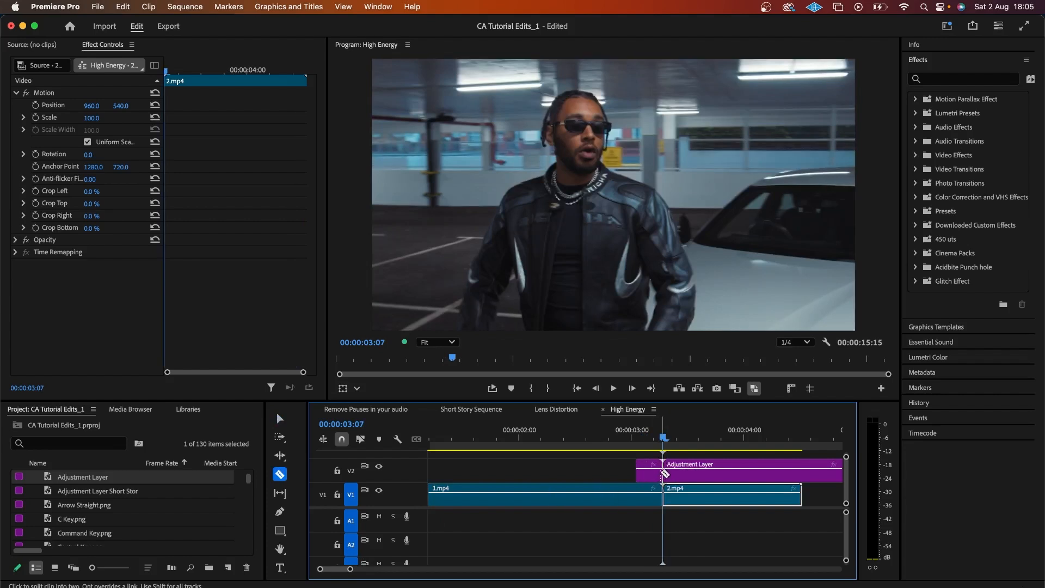
Step: Delete the right-hand piece and slide the short remainder across the 1.mp4/2.mp4 cut
{"action": "key", "text": "v"}
{"action": "left_click", "coordinate": [695, 476]}
{"action": "key", "text": "Delete"}
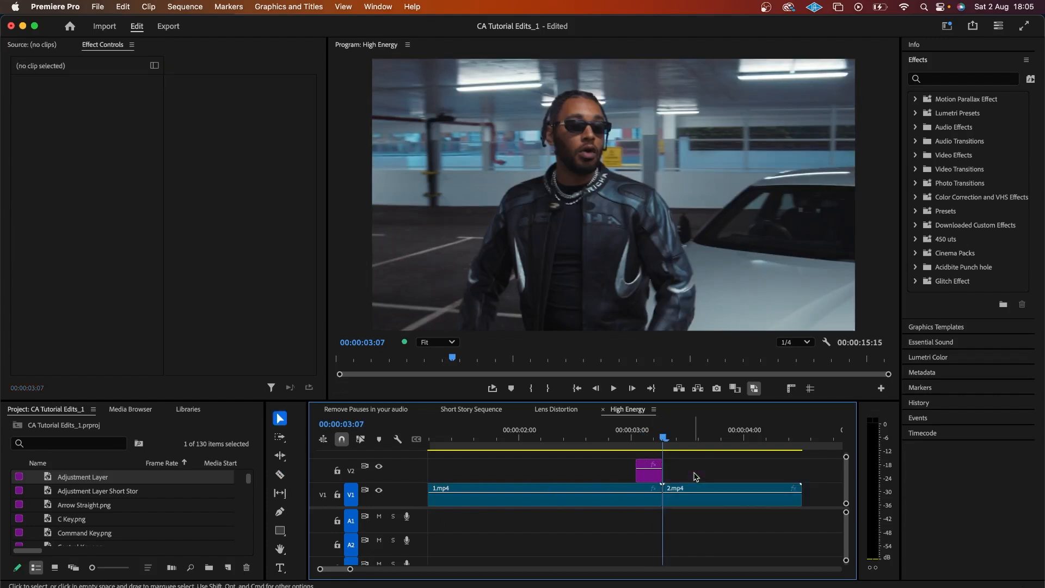
{"action": "left_click_drag", "start_coordinate": [651, 479], "coordinate": [678, 492]}
{"action": "left_click_drag", "start_coordinate": [350, 569], "coordinate": [346, 572]}
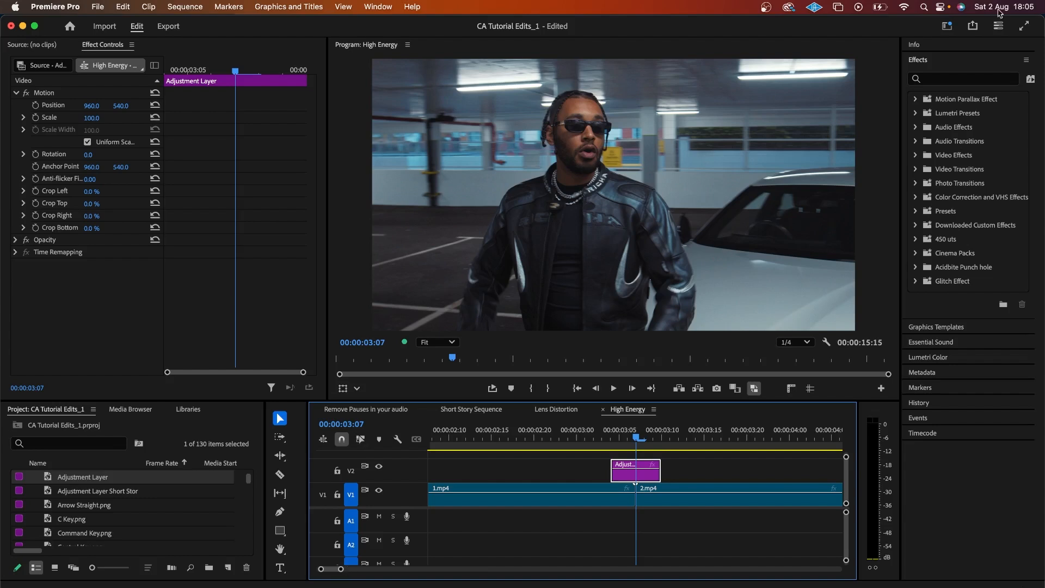
Step: Apply Brightness & Contrast to the short adjustment layer
{"action": "left_click", "coordinate": [992, 75]}
{"action": "type", "text": "bright"}
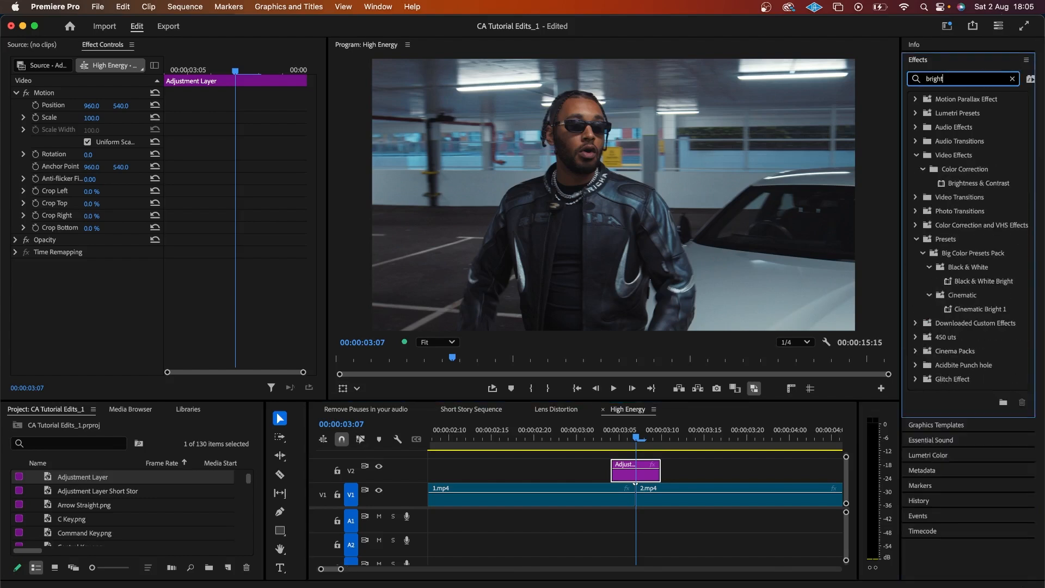
{"action": "left_click_drag", "start_coordinate": [927, 188], "coordinate": [641, 472]}
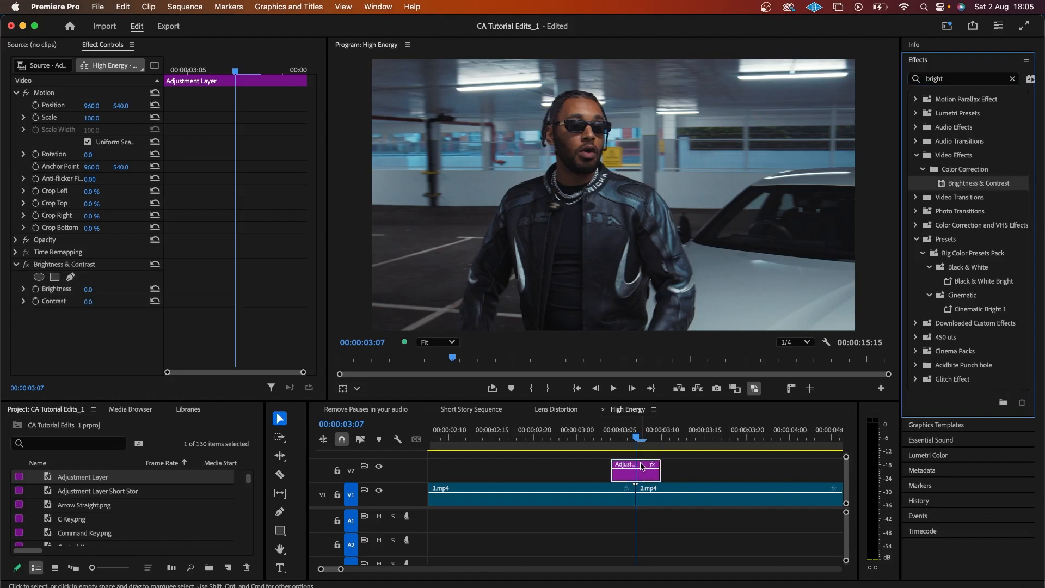
Step: Apply Directional Blur to the same adjustment layer
{"action": "left_click", "coordinate": [956, 79]}
{"action": "type", "text": "dire"}
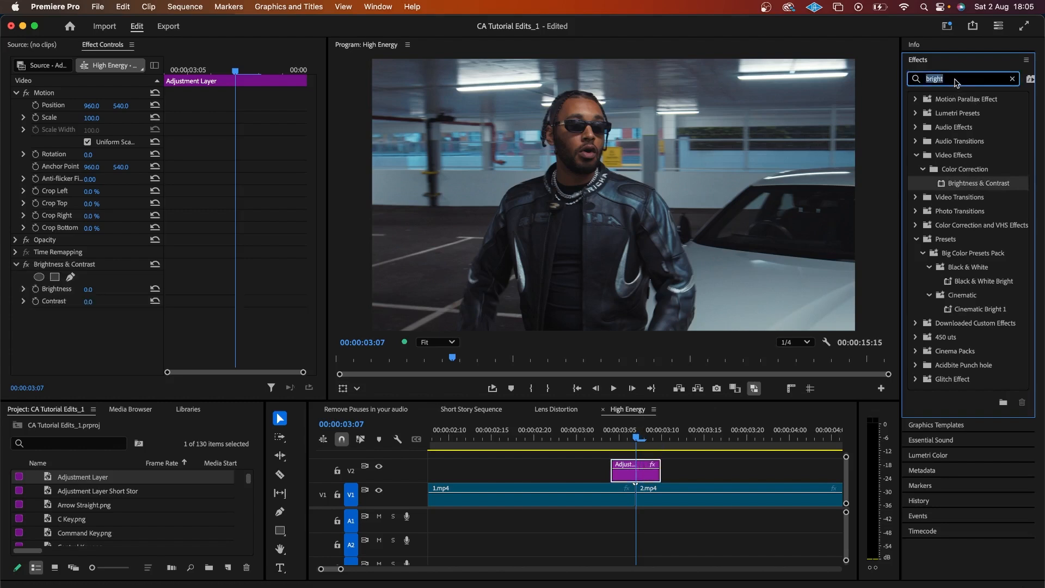
{"action": "type", "text": "ctional"}
{"action": "left_click_drag", "start_coordinate": [971, 182], "coordinate": [645, 467]}
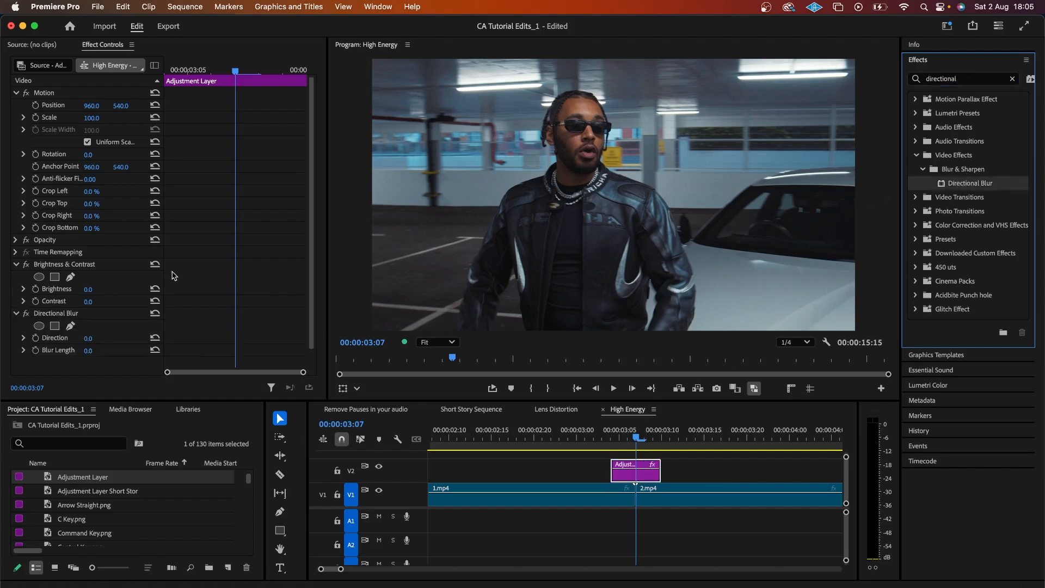
{"action": "scroll", "coordinate": [174, 275], "scroll_direction": "down", "scroll_amount": 2}
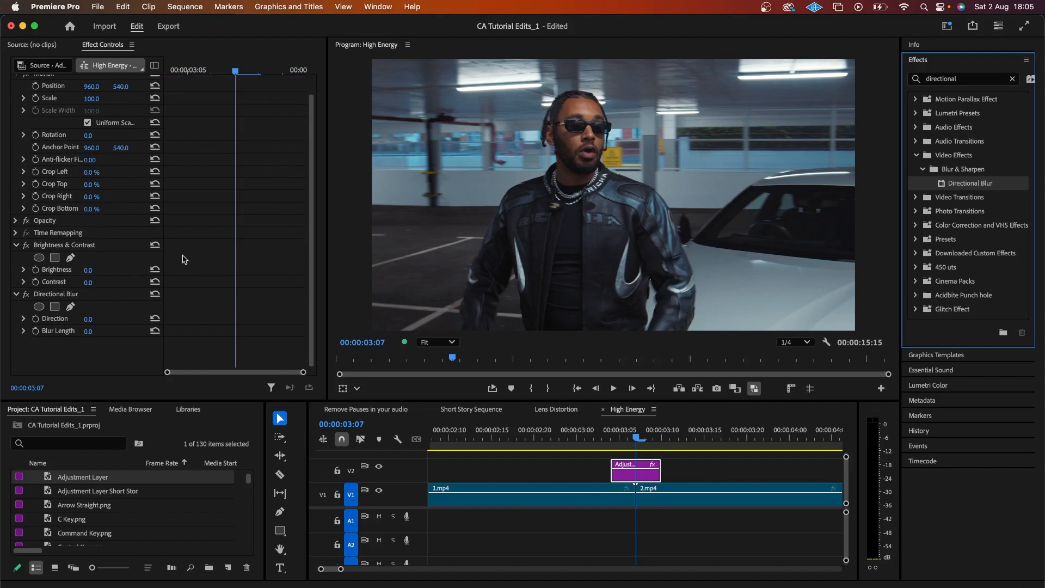
{"action": "left_click", "coordinate": [99, 268]}
Step: Set Brightness to 60 and Contrast to 40, and enable keyframing for both
{"action": "type", "text": "60"}
{"action": "key", "text": "Return"}
{"action": "left_click", "coordinate": [99, 281]}
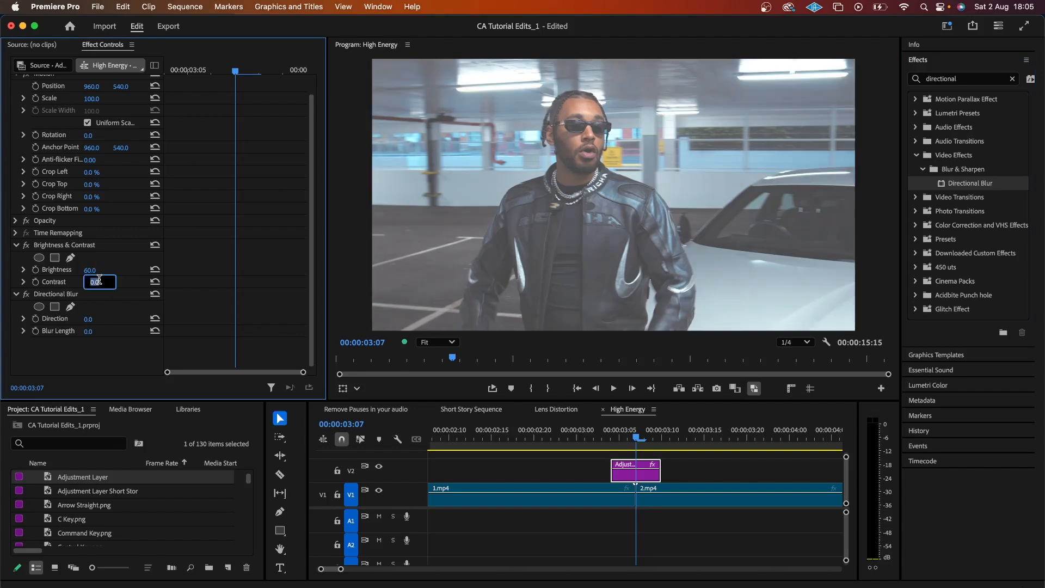
{"action": "key", "text": "Return"}
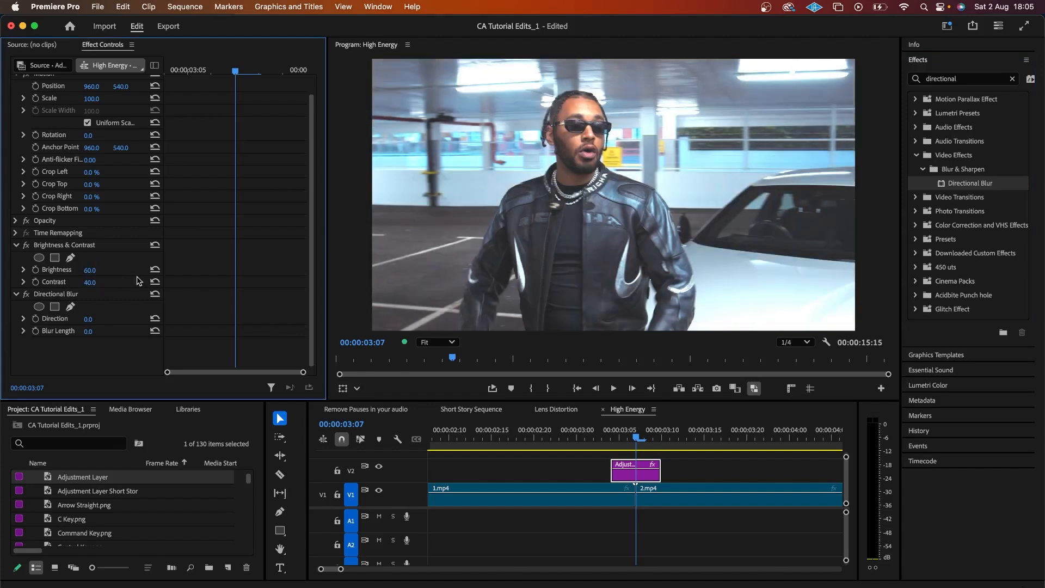
{"action": "left_click", "coordinate": [35, 270]}
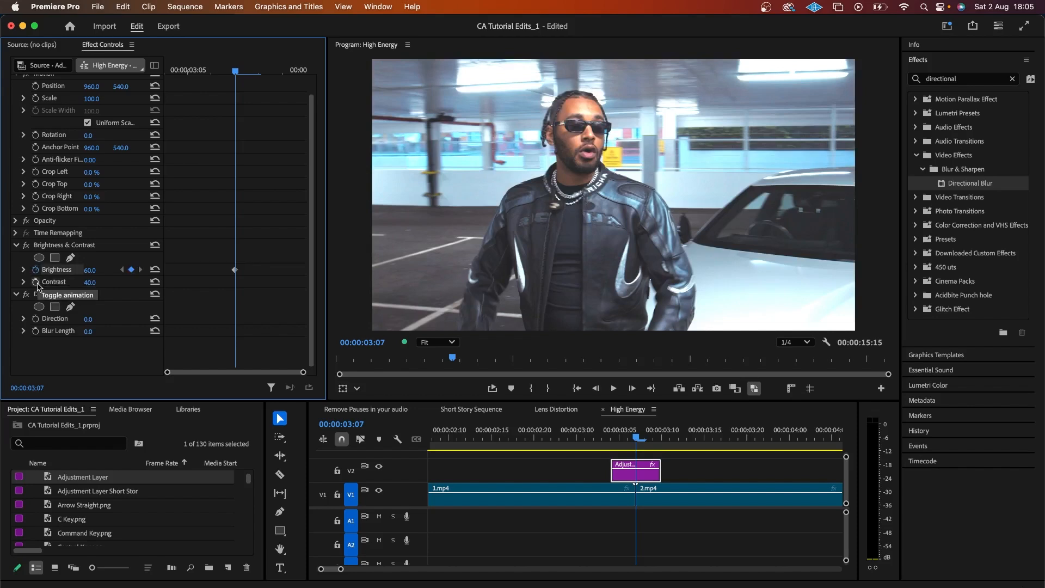
{"action": "left_click", "coordinate": [36, 282]}
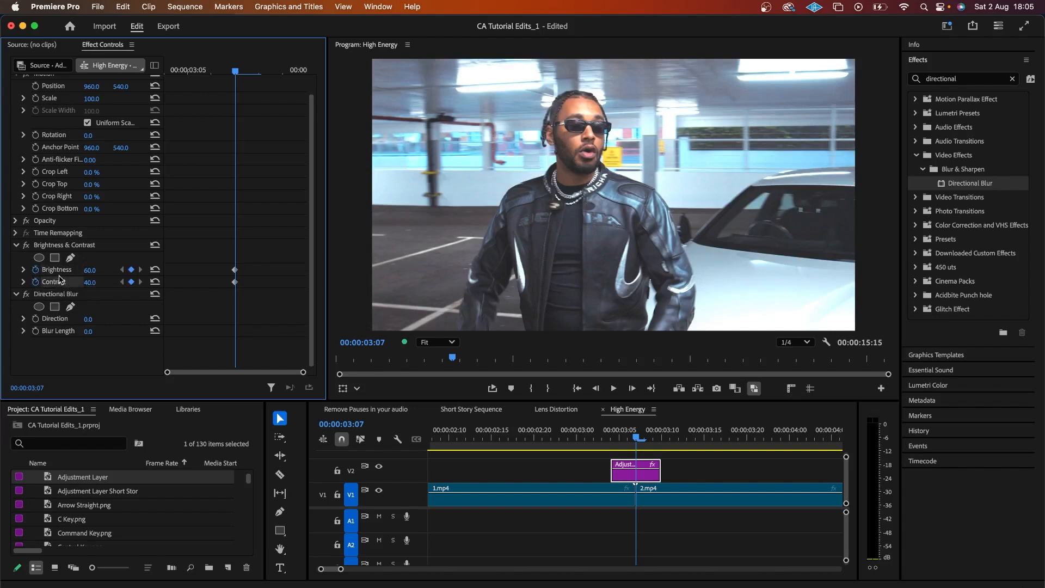
Step: Add 0/0 keyframes on the frame before and alternate 60/40 and 0/0 on earlier frames
{"action": "key", "text": "Left"}
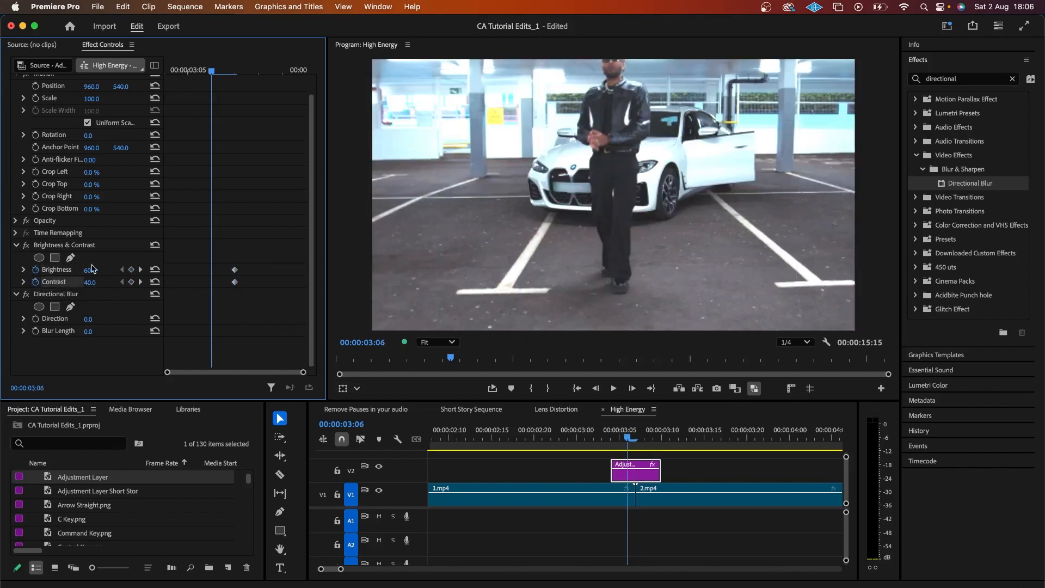
{"action": "left_click", "coordinate": [155, 269]}
{"action": "left_click", "coordinate": [155, 282]}
{"action": "left_click_drag", "start_coordinate": [246, 268], "coordinate": [231, 288]}
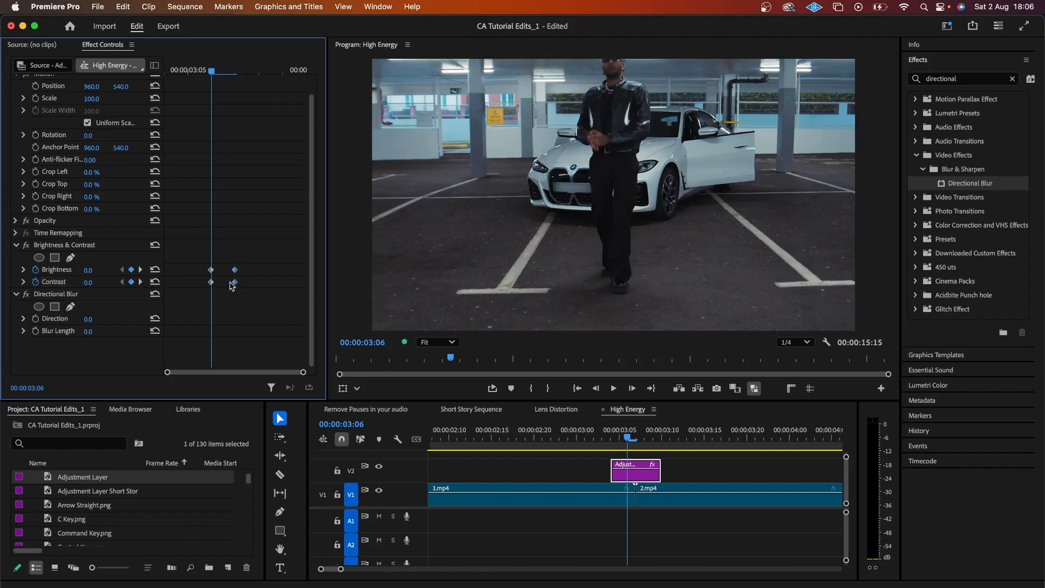
{"action": "key", "text": "Left"}
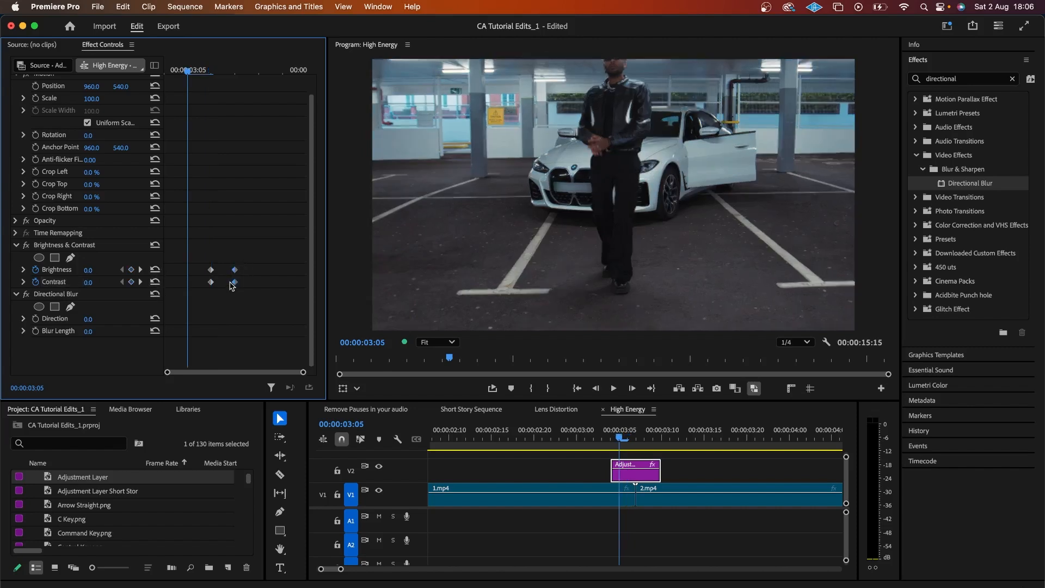
{"action": "key", "text": "ctrl+v"}
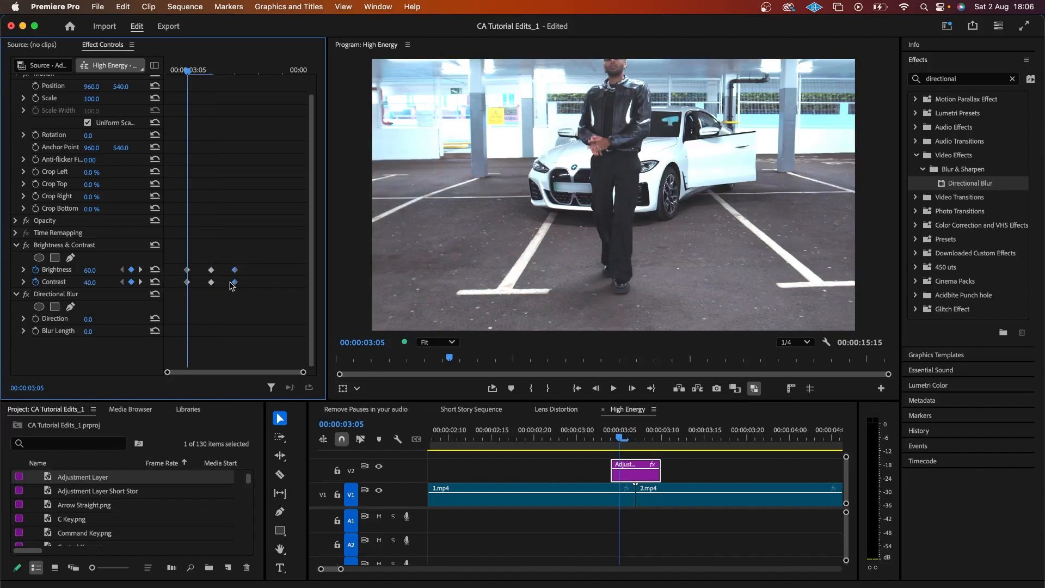
{"action": "key", "text": "Left"}
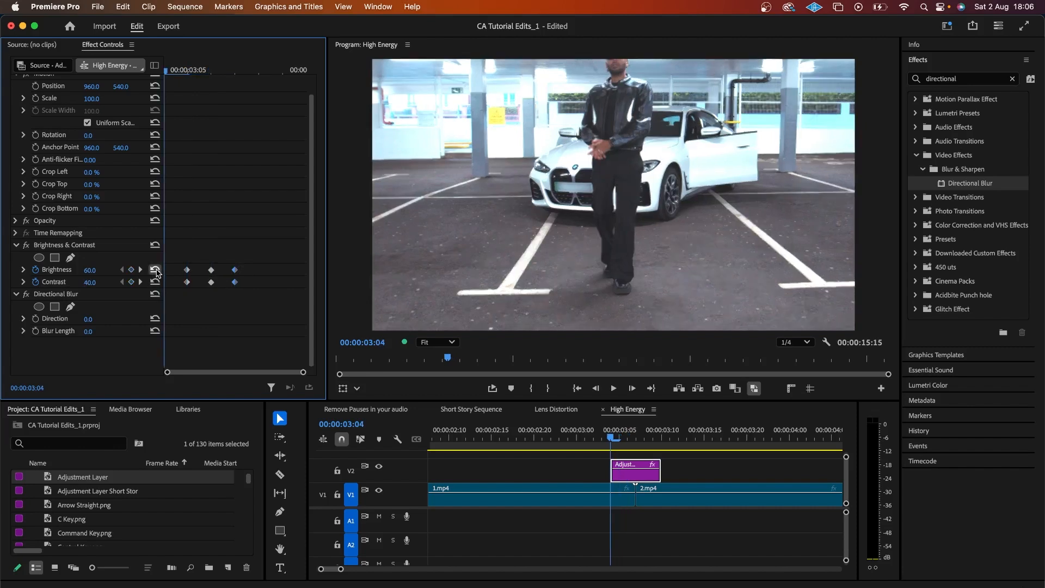
{"action": "key", "text": "ctrl+v"}
Step: Paste the alternating flash keyframes after the cut and review them
{"action": "left_click_drag", "start_coordinate": [214, 260], "coordinate": [157, 294]}
{"action": "key", "text": "Right"}
{"action": "key", "text": "Right"}
{"action": "key", "text": "Right"}
{"action": "key", "text": "Right"}
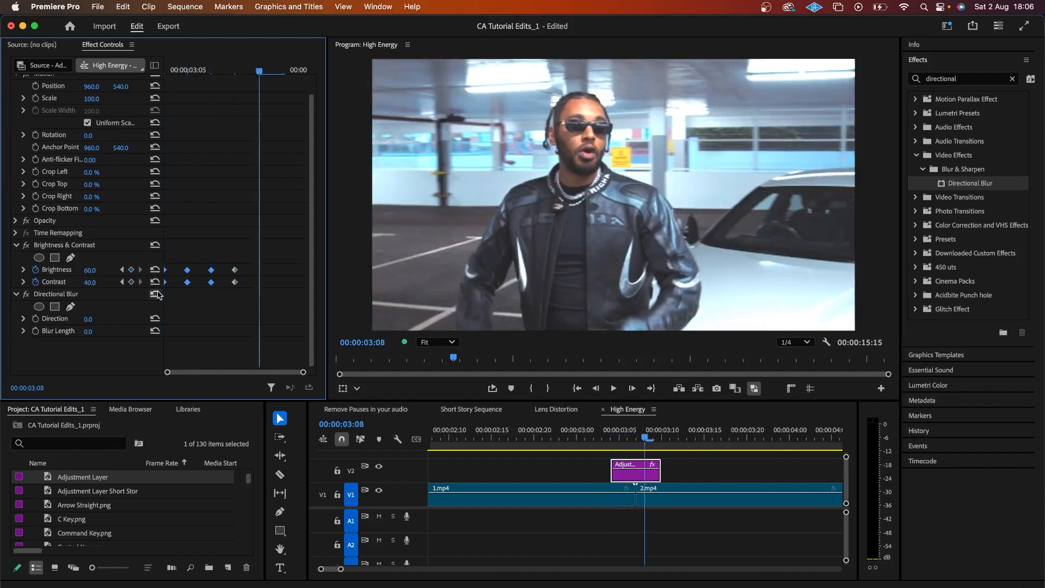
{"action": "key", "text": "ctrl+v"}
{"action": "key", "text": "Left"}
{"action": "scroll", "coordinate": [158, 295], "scroll_direction": "up", "scroll_amount": 1}
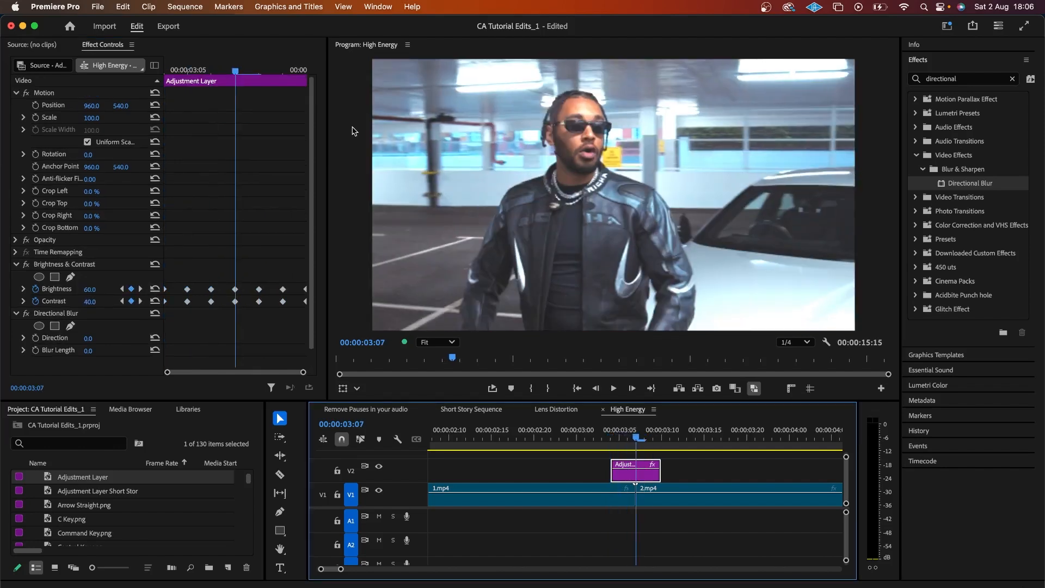
{"action": "scroll", "coordinate": [261, 255], "scroll_direction": "down", "scroll_amount": 1}
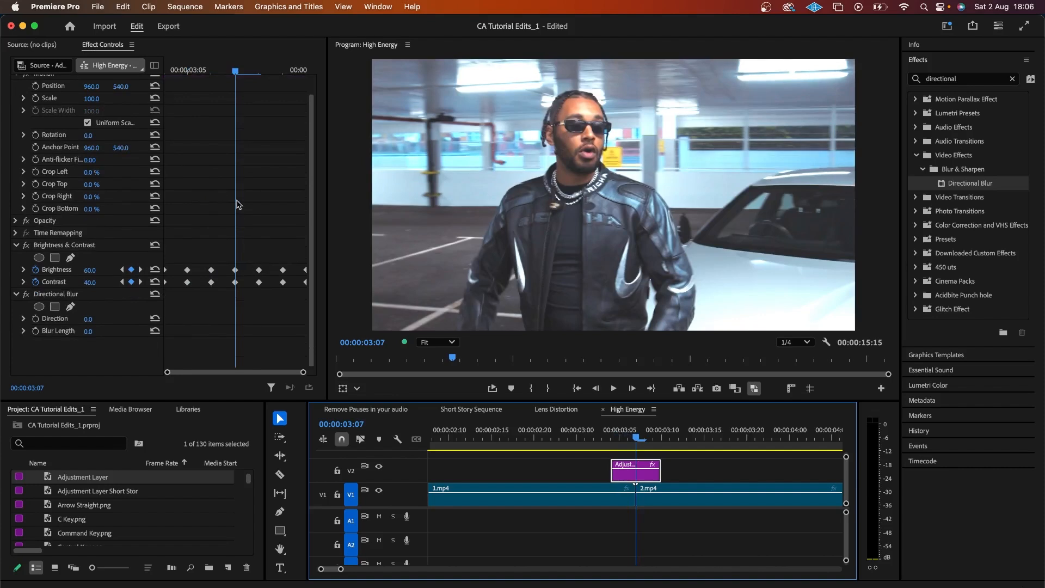
Step: Set Directional Blur Length to 35 and Direction to 85°, keyframing both
{"action": "left_click", "coordinate": [99, 329]}
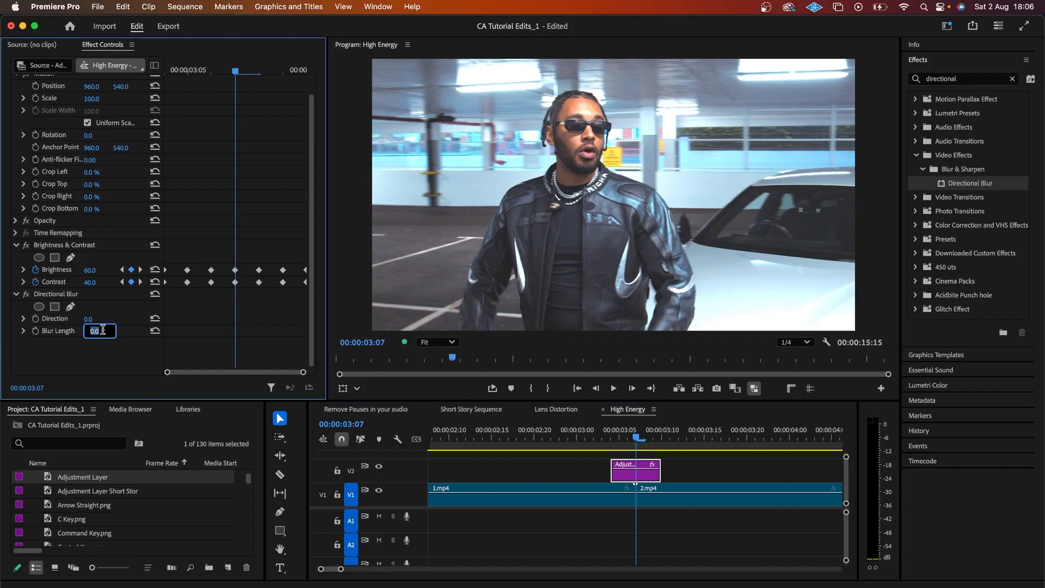
{"action": "type", "text": "35"}
{"action": "key", "text": "Return"}
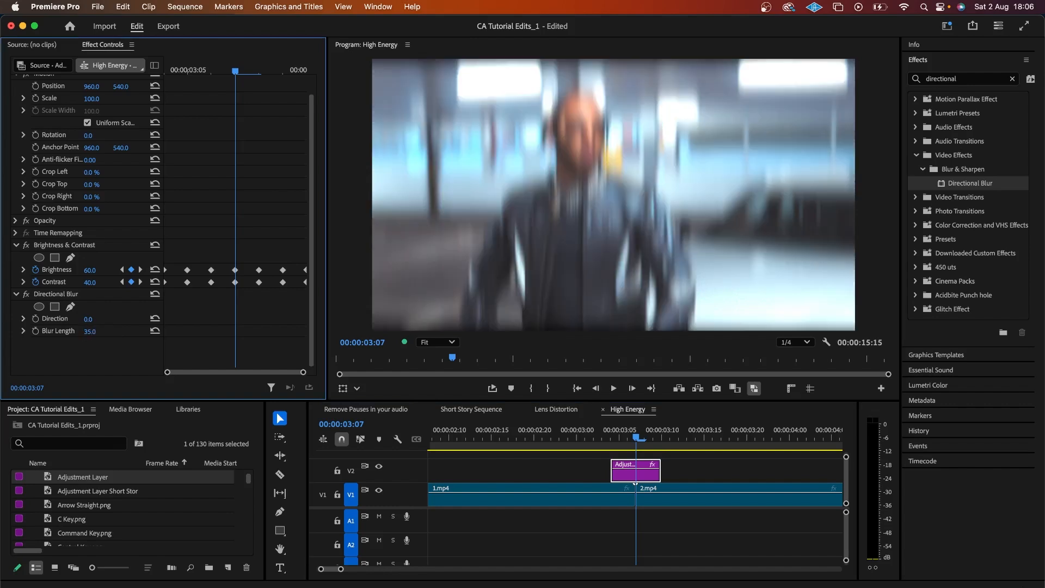
{"action": "left_click", "coordinate": [88, 320]}
{"action": "type", "text": "85"}
{"action": "key", "text": "Return"}
{"action": "left_click", "coordinate": [35, 318]}
{"action": "left_click", "coordinate": [35, 331]}
Step: Reset the blur to 0 one frame earlier and paste the 85°/35 keyframes at 03:05
{"action": "left_click_drag", "start_coordinate": [223, 315], "coordinate": [244, 341]}
{"action": "key", "text": "Left"}
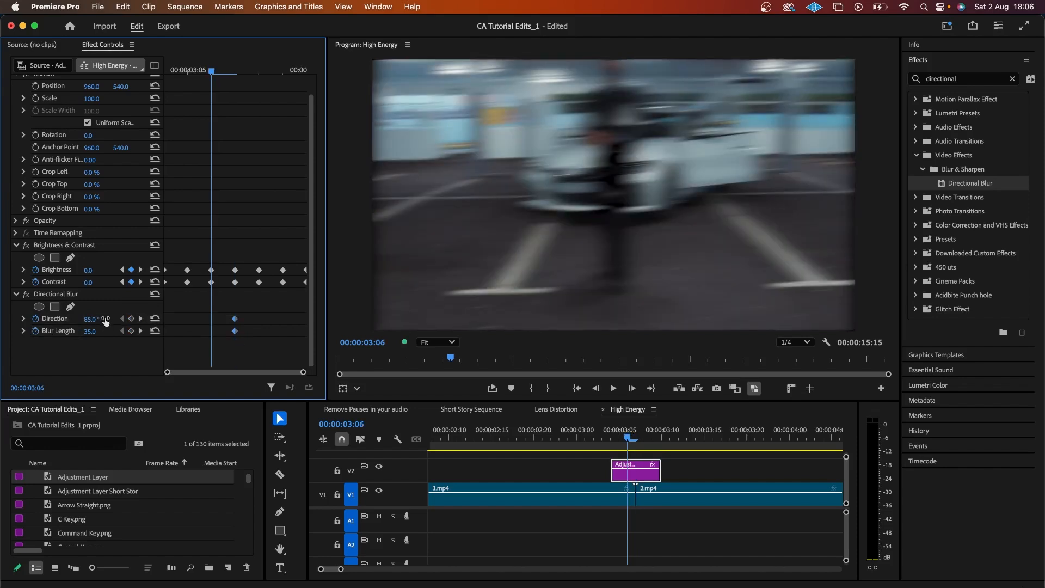
{"action": "left_click", "coordinate": [156, 319]}
{"action": "left_click", "coordinate": [156, 331]}
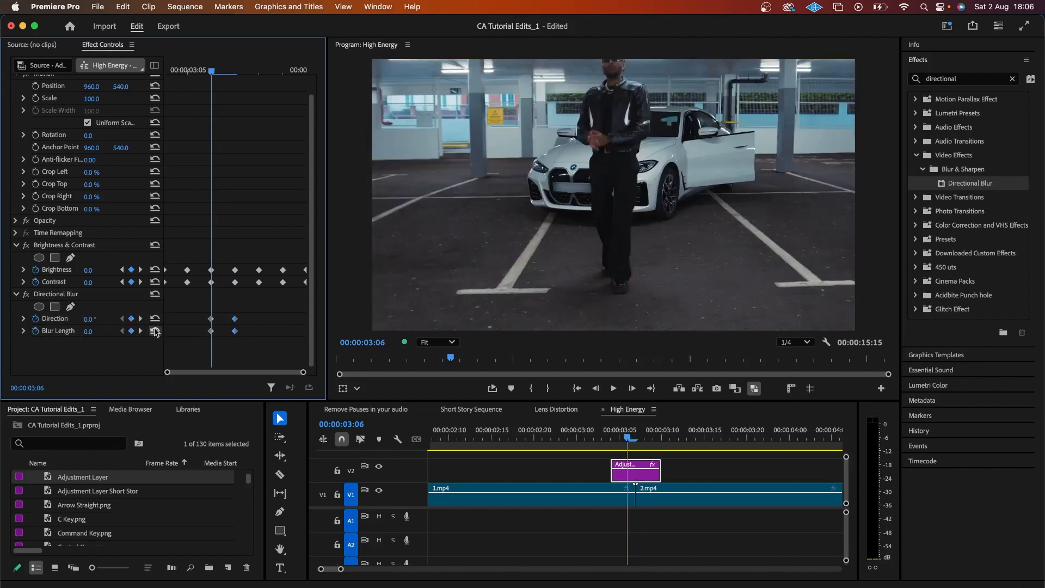
{"action": "key", "text": "Left"}
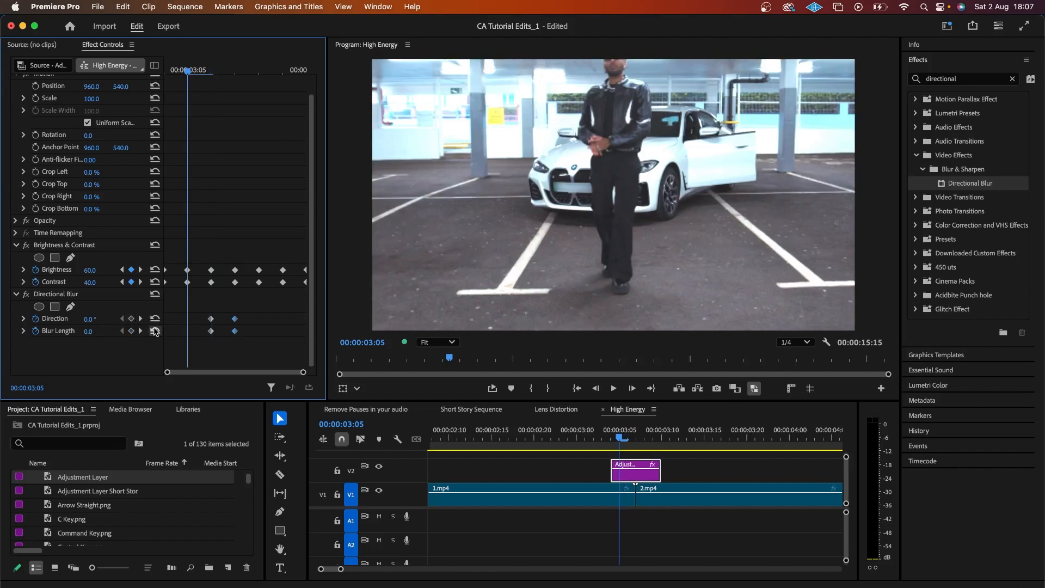
{"action": "key", "text": "super+v"}
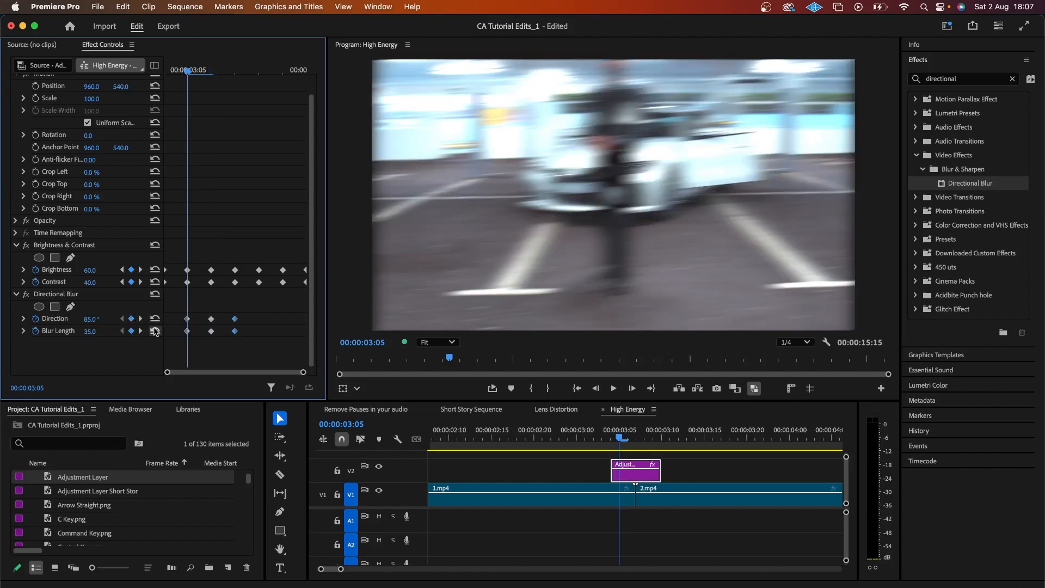
Step: Add zero-blur keyframes before the flash and copy them to 03:08
{"action": "key", "text": "Left"}
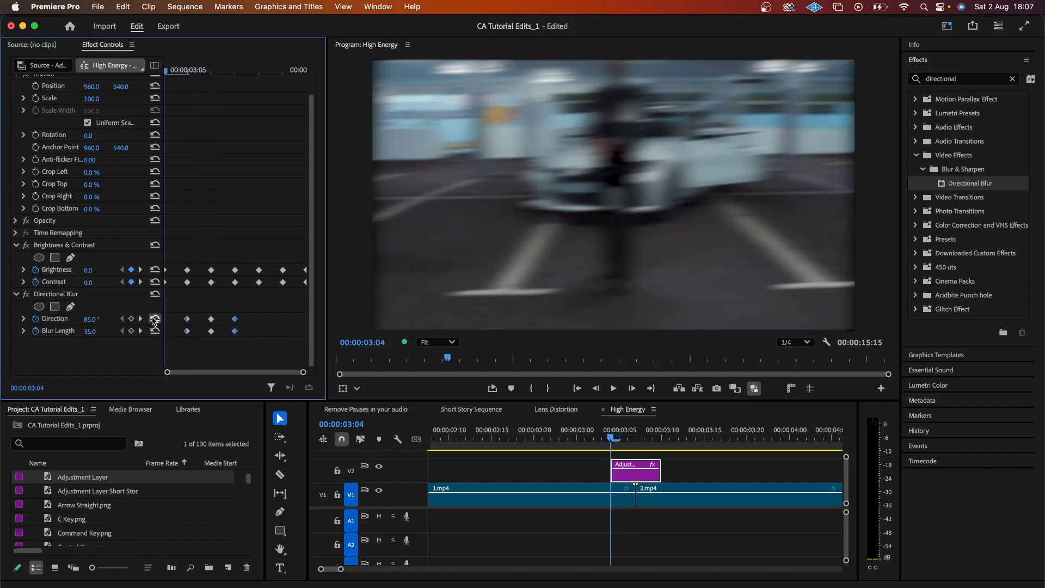
{"action": "left_click", "coordinate": [155, 331]}
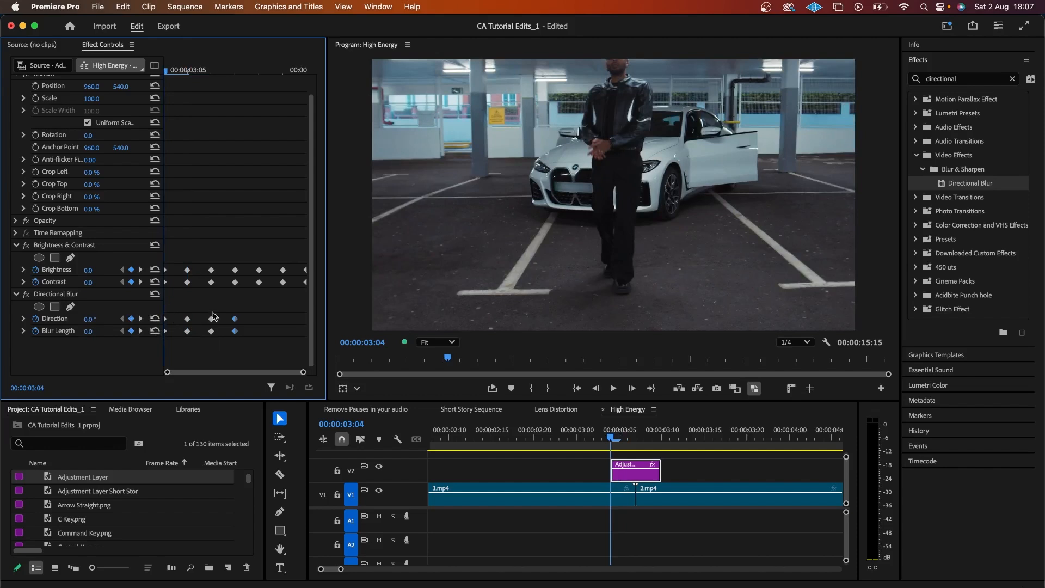
{"action": "left_click_drag", "start_coordinate": [213, 313], "coordinate": [153, 348]}
{"action": "key", "text": "Right"}
{"action": "key", "text": "Right"}
{"action": "key", "text": "Right"}
{"action": "key", "text": "Right"}
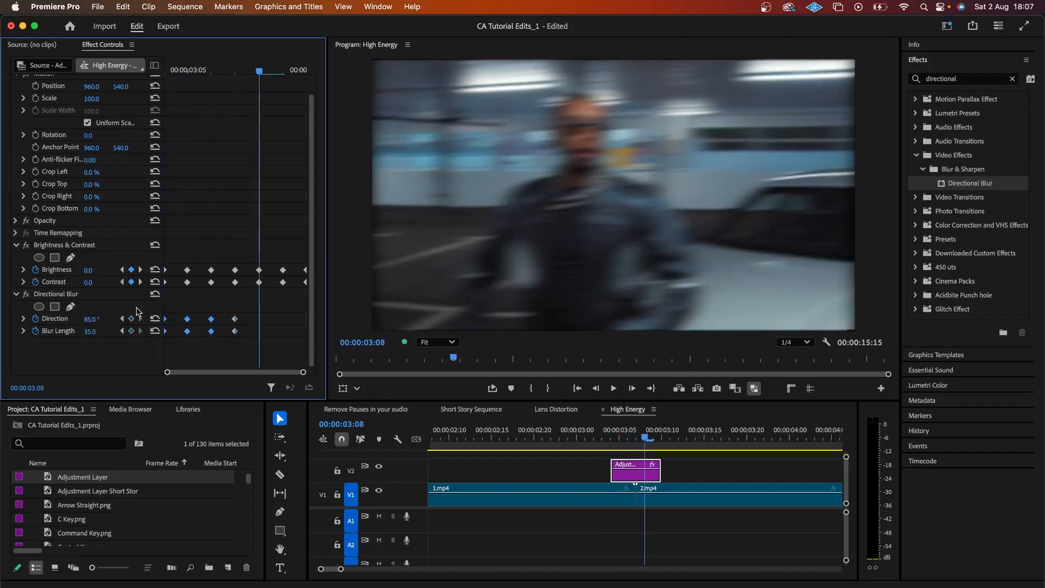
{"action": "key", "text": "super+v"}
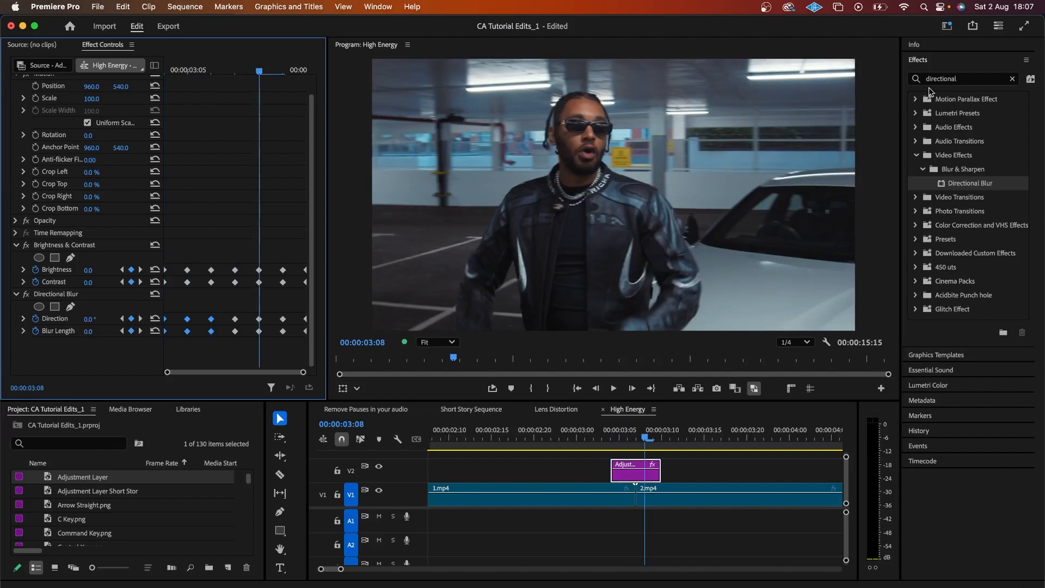
{"action": "left_click", "coordinate": [1011, 81]}
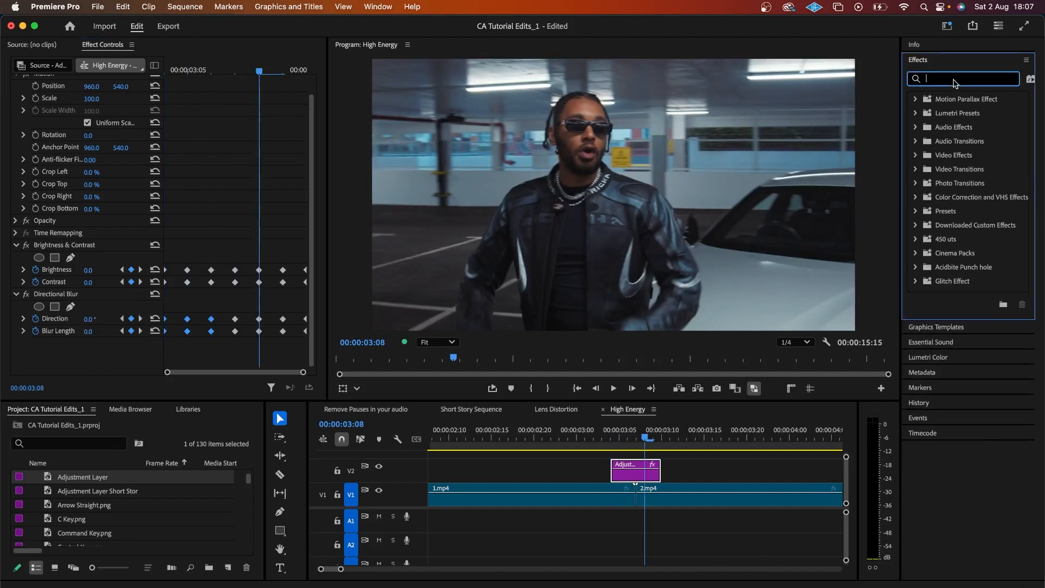
Step: Apply Transform to the adjustment layer with its own 180 shutter angle
{"action": "type", "text": "transfor"}
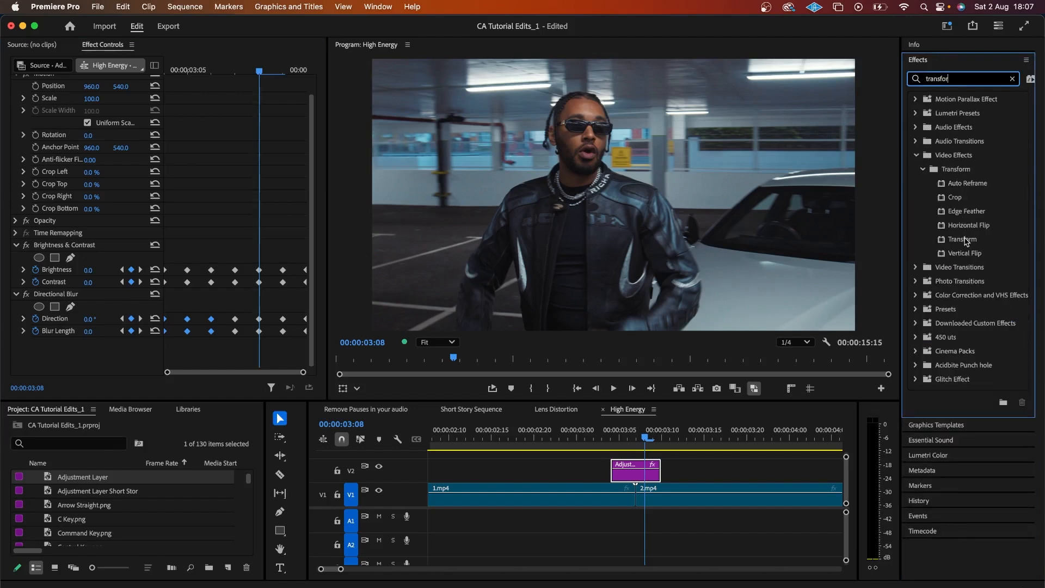
{"action": "left_click_drag", "start_coordinate": [964, 241], "coordinate": [642, 474]}
{"action": "scroll", "coordinate": [76, 224], "scroll_direction": "down", "scroll_amount": 6}
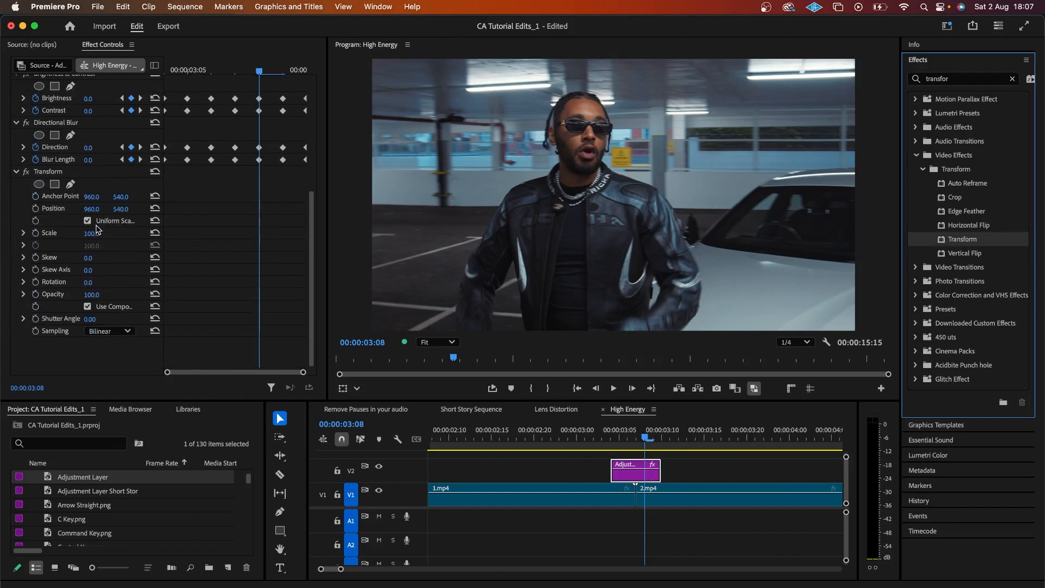
{"action": "left_click", "coordinate": [88, 306]}
{"action": "left_click", "coordinate": [89, 319]}
{"action": "type", "text": "180"}
{"action": "key", "text": "Return"}
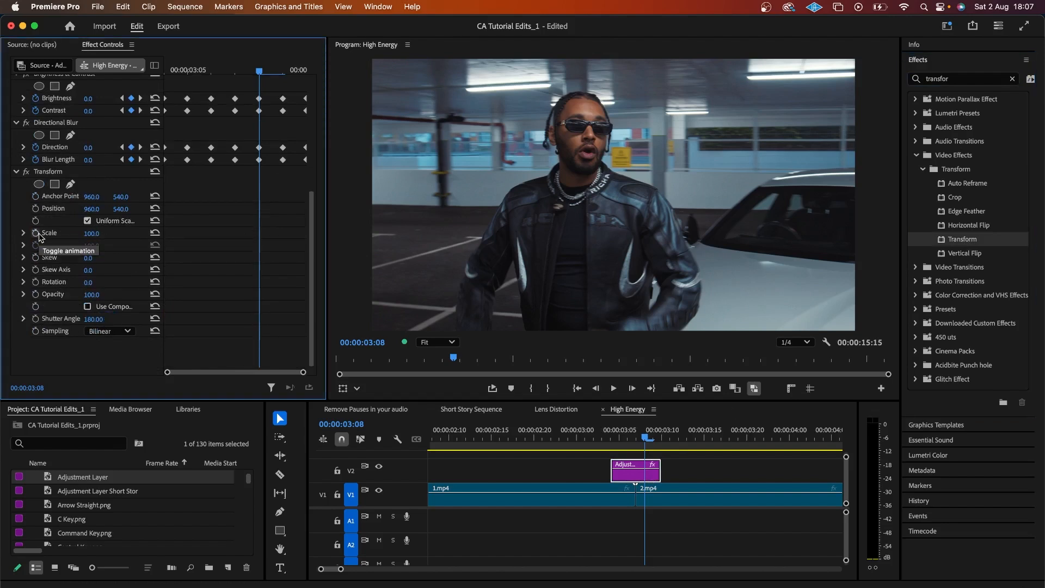
Step: Keyframe Scale at 100 on 03:04 and 110 on the 03:05 flash frame
{"action": "key", "text": "Left"}
{"action": "key", "text": "Left"}
{"action": "key", "text": "Left"}
{"action": "key", "text": "Left"}
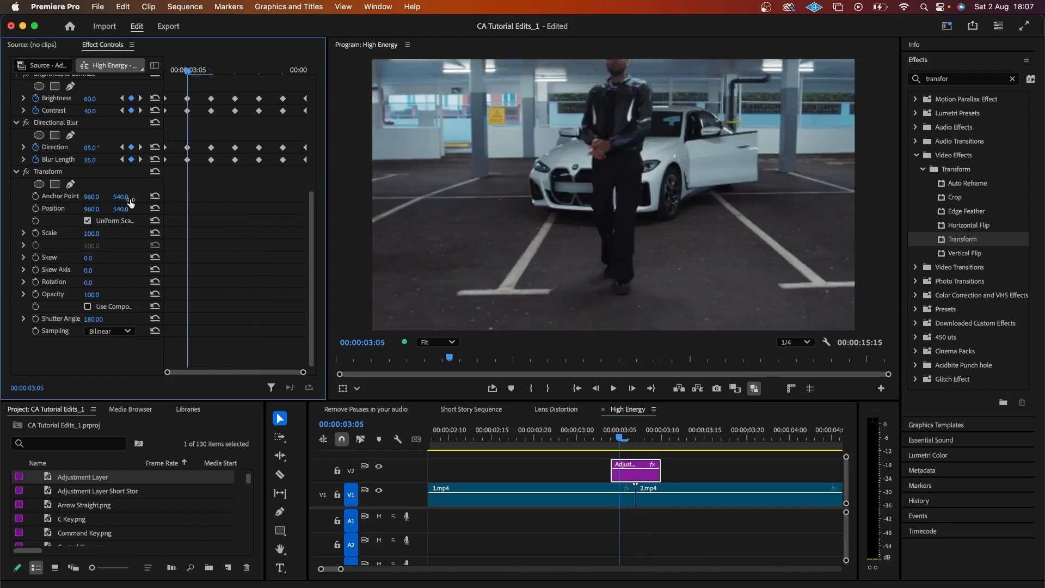
{"action": "left_click", "coordinate": [36, 233]}
{"action": "key", "text": "Right"}
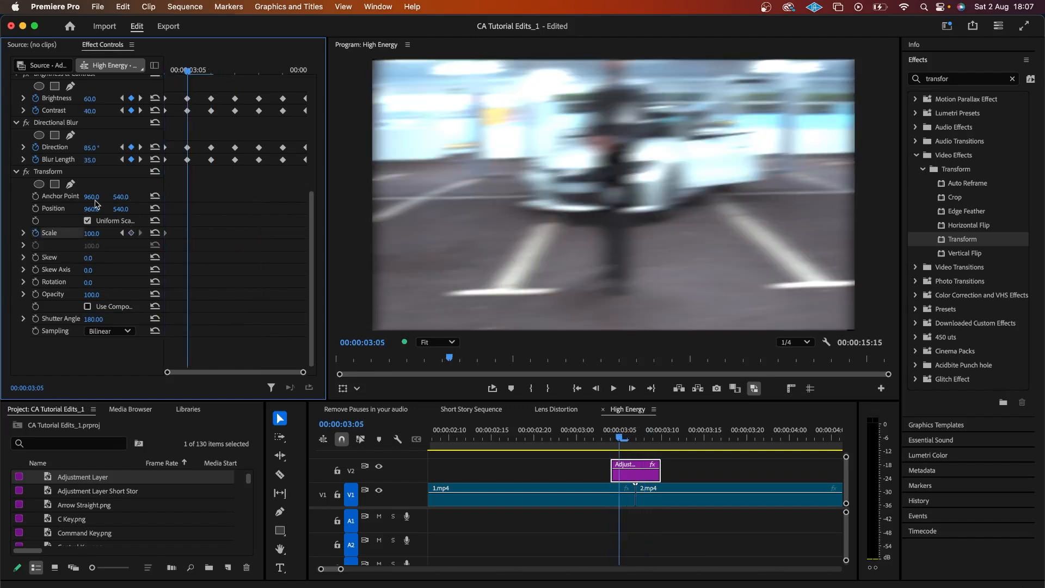
{"action": "left_click", "coordinate": [98, 233]}
{"action": "type", "text": "11"}
{"action": "key", "text": "Return"}
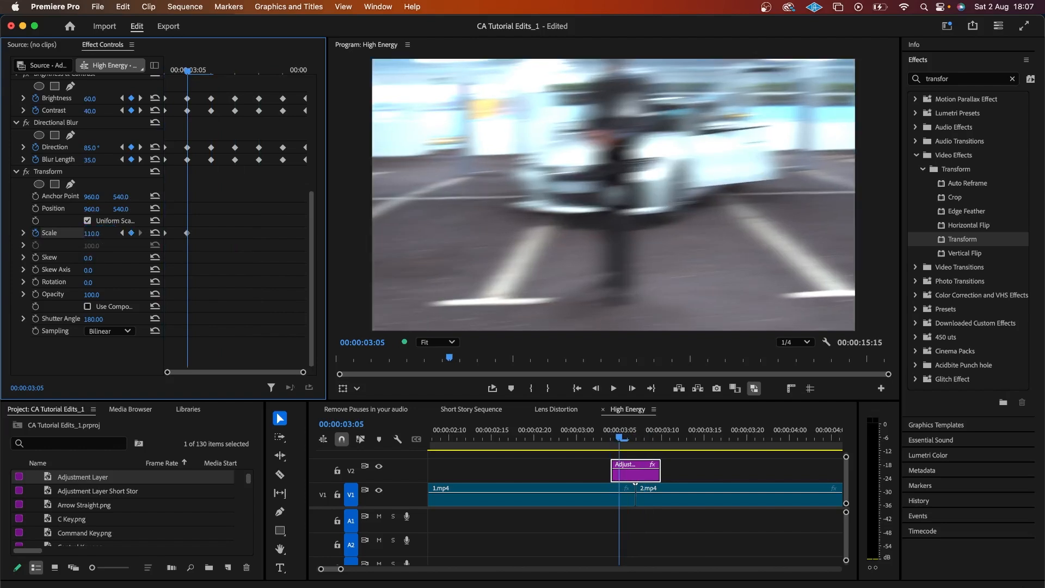
Step: Alternate Scale keyframes: 100 at 03:06, 110 at 03:07, 100 at 03:08
{"action": "key", "text": "Right"}
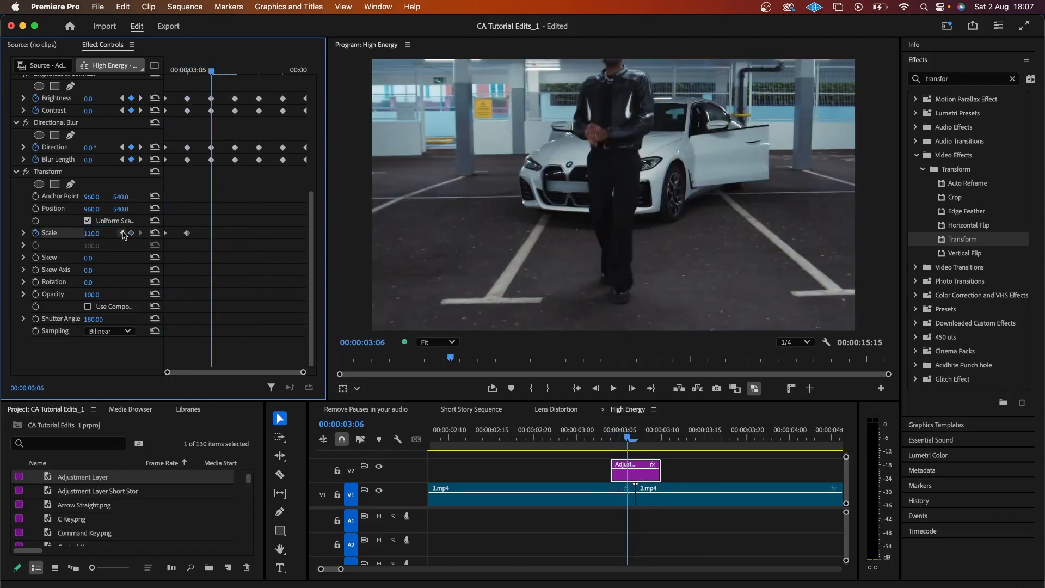
{"action": "left_click", "coordinate": [155, 233]}
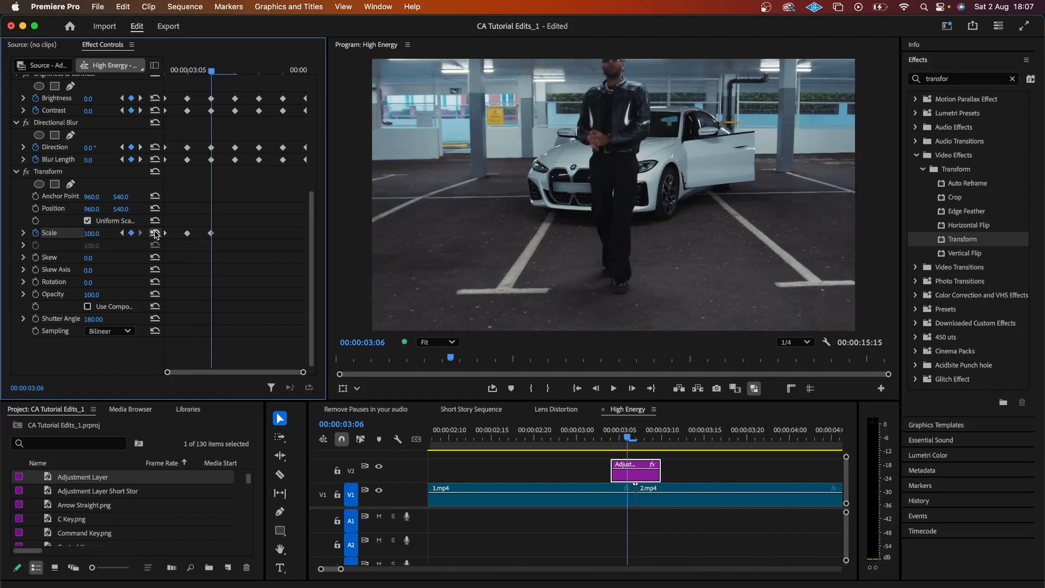
{"action": "left_click", "coordinate": [188, 234]}
{"action": "key", "text": "Right"}
{"action": "key", "text": "super+v"}
{"action": "key", "text": "Right"}
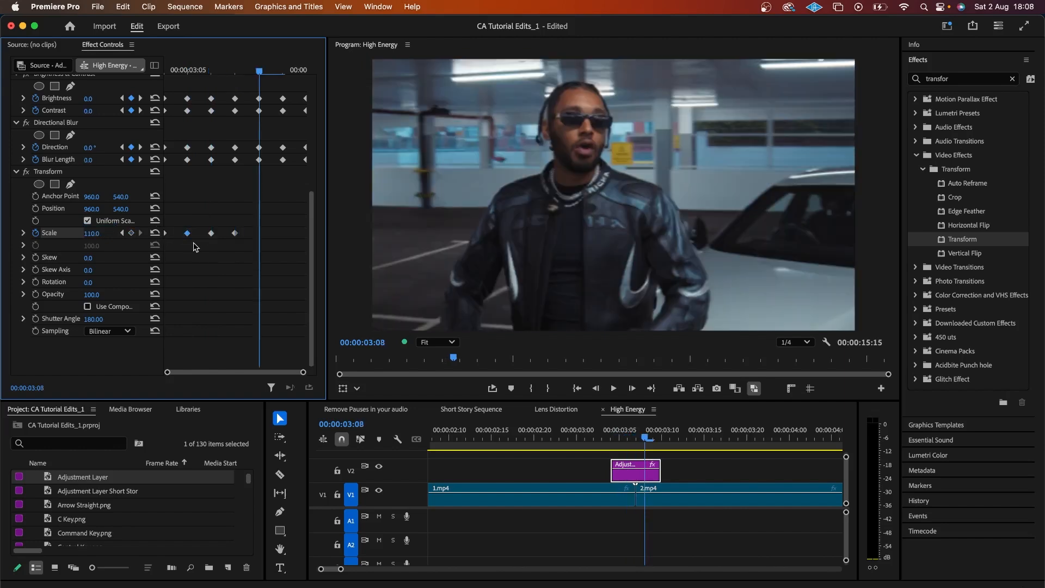
{"action": "left_click", "coordinate": [155, 233]}
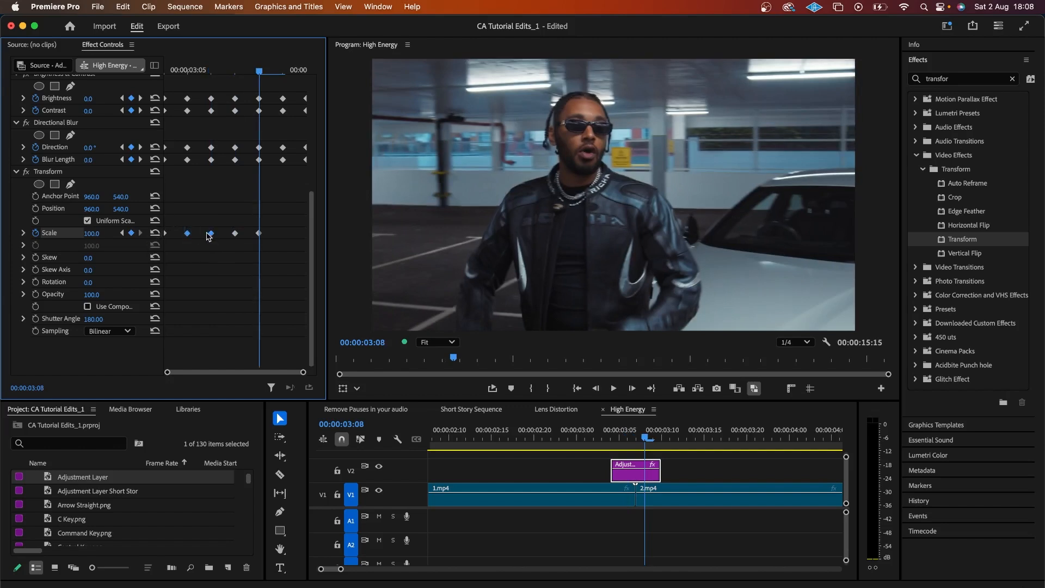
Step: Paste a 110 Scale keyframe at 03:09 and return to 03:00 to preview the flash
{"action": "key", "text": "Right"}
{"action": "key", "text": "super+v"}
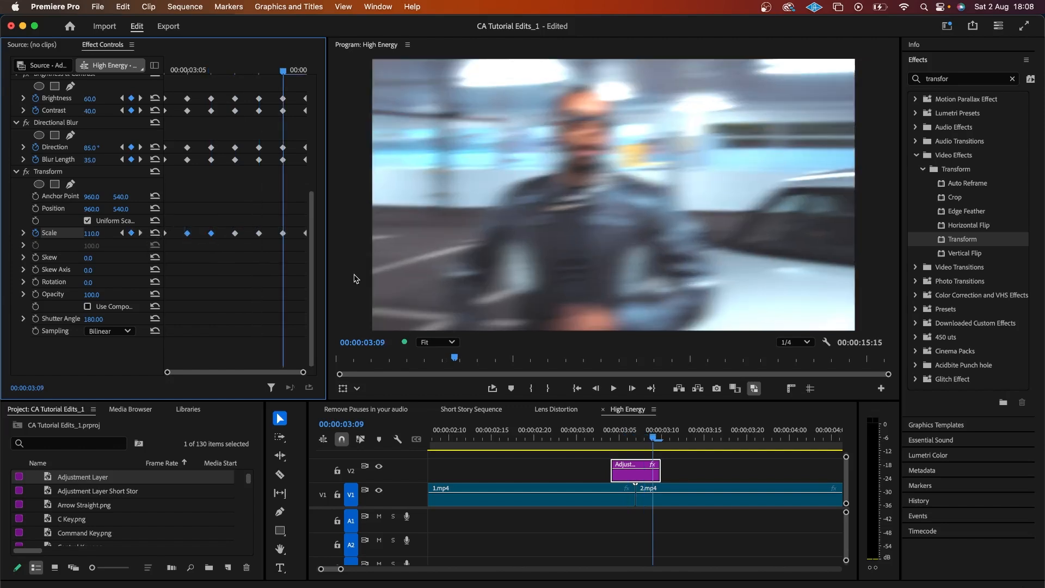
{"action": "left_click", "coordinate": [575, 439]}
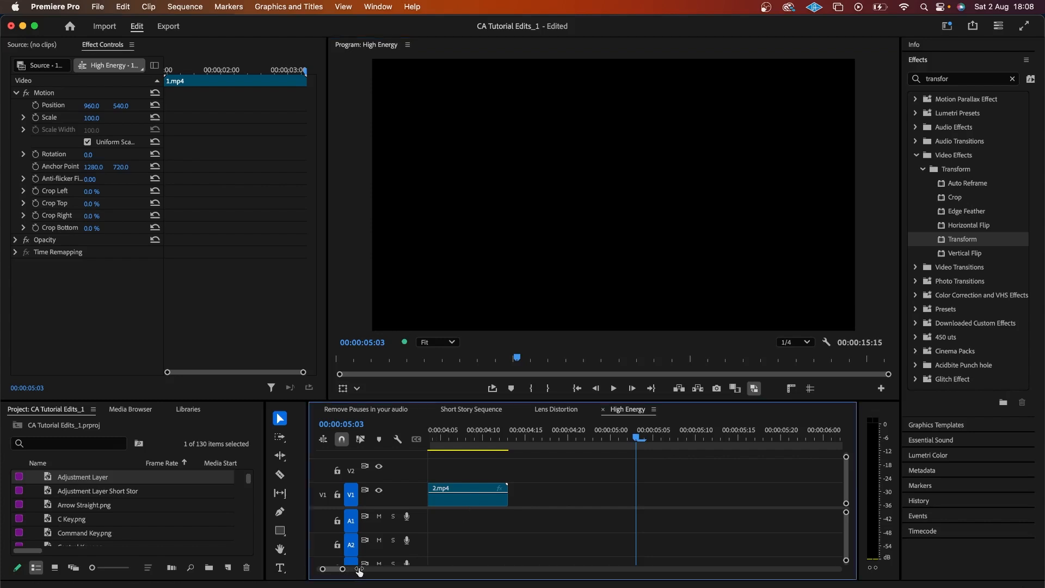
Step: Scroll the timeline to the 3.mp4/4.mp4 cut and place the playhead there
{"action": "mouse_move", "coordinate": [359, 571]}
{"action": "left_mouse_down"}
{"action": "mouse_move", "coordinate": [370, 570]}
{"action": "mouse_move", "coordinate": [361, 570]}
{"action": "left_mouse_up"}
{"action": "scroll", "coordinate": [512, 506], "scroll_direction": "right", "scroll_amount": 5}
{"action": "left_click", "coordinate": [563, 437]}
{"action": "left_click", "coordinate": [542, 495]}
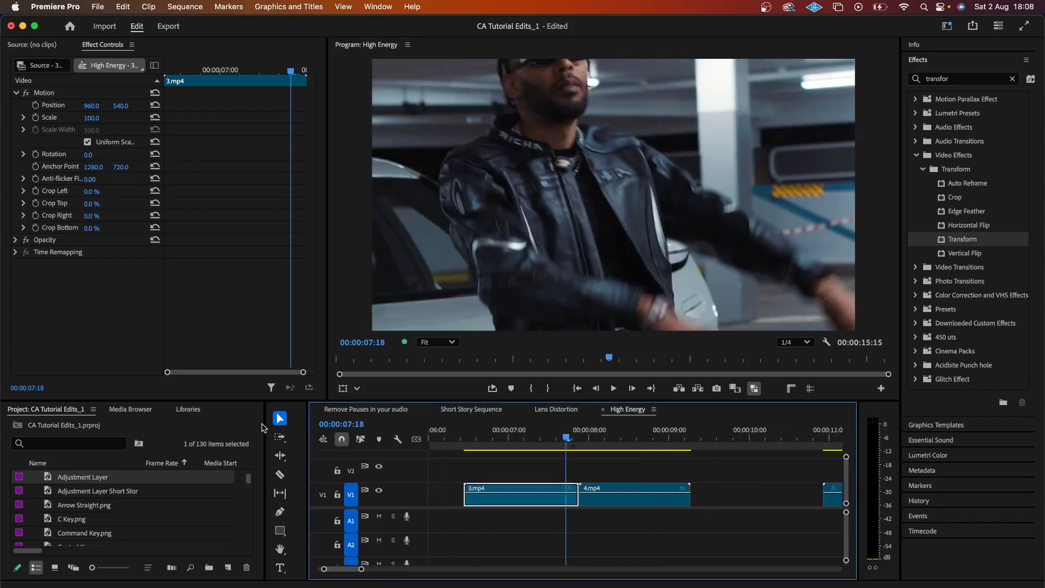
Step: Drop an adjustment layer on V2 at the playhead and razor it at 07:24
{"action": "left_click_drag", "start_coordinate": [104, 477], "coordinate": [574, 477]}
{"action": "key", "text": "="}
{"action": "key", "text": "Right"}
{"action": "key", "text": "Right"}
{"action": "key", "text": "Right"}
{"action": "key", "text": "Right"}
{"action": "key", "text": "Right"}
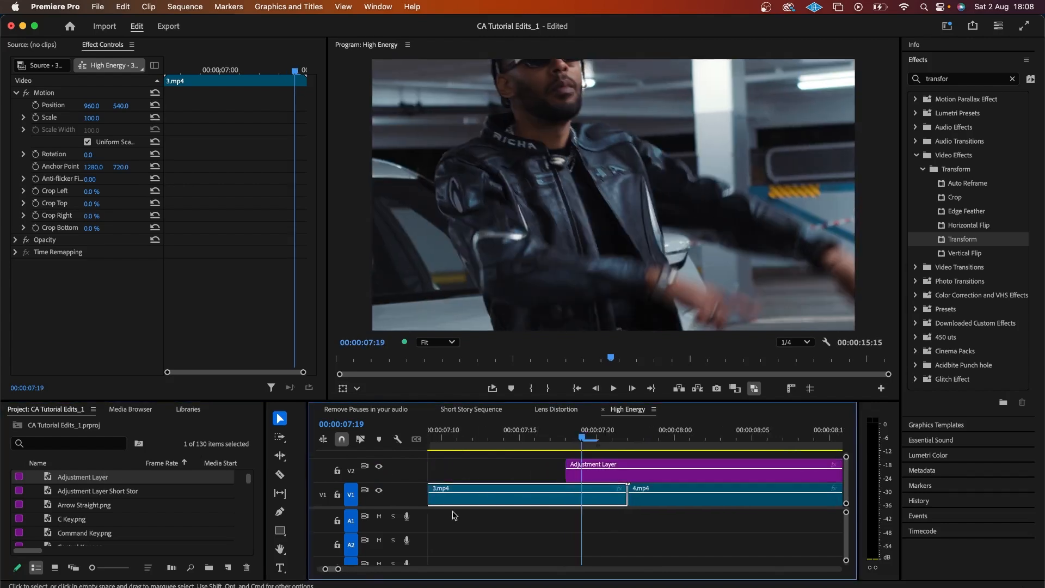
{"action": "key", "text": "Right"}
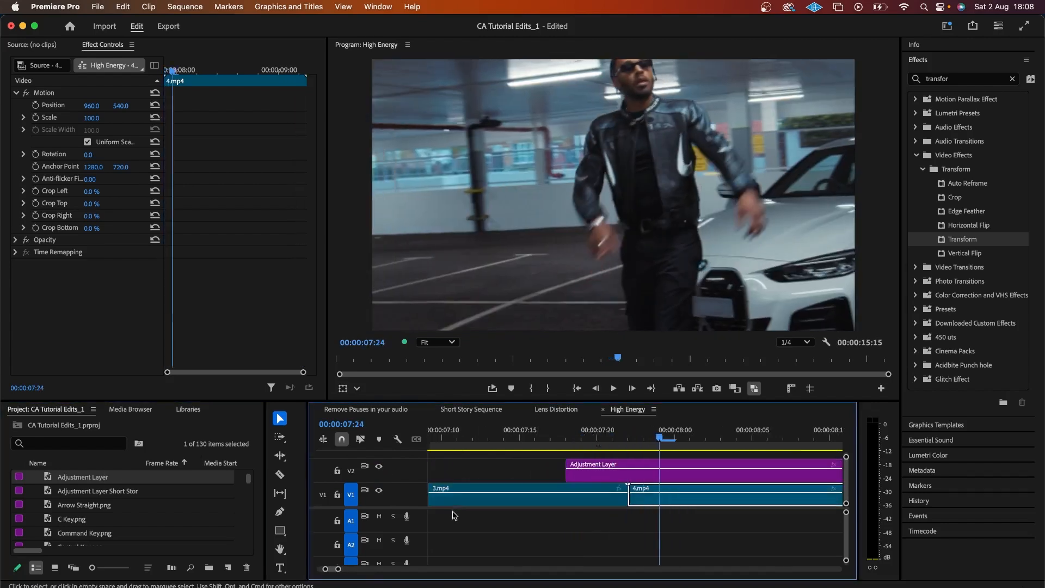
{"action": "key", "text": "c"}
{"action": "left_click", "coordinate": [660, 476]}
Step: Delete the extra right piece, slide the short layer over the cut, and park at 07:22
{"action": "key", "text": "v"}
{"action": "left_click", "coordinate": [692, 477]}
{"action": "key", "text": "Delete"}
{"action": "left_click_drag", "start_coordinate": [625, 478], "coordinate": [641, 479]}
{"action": "left_click", "coordinate": [629, 440]}
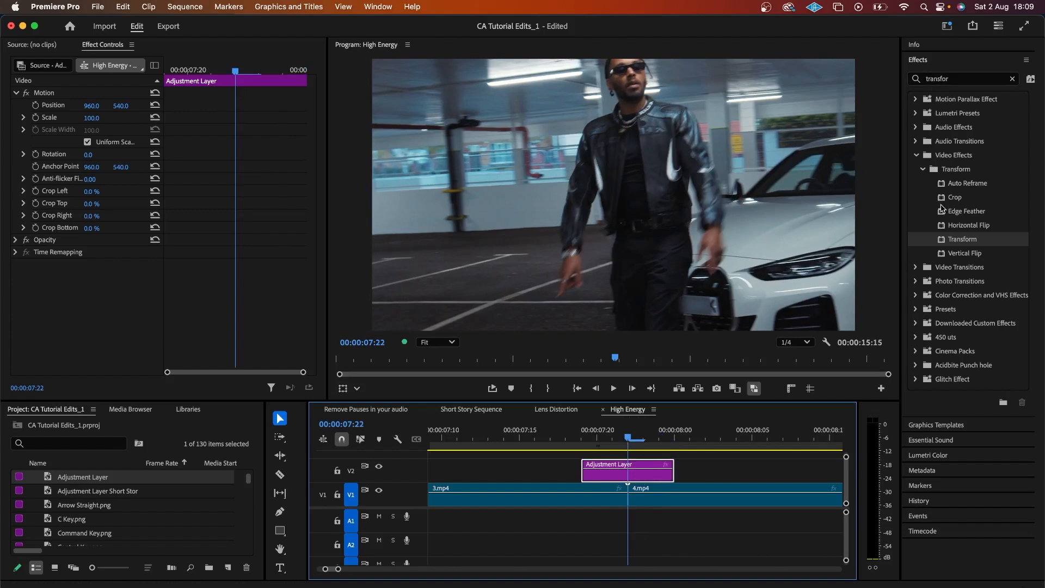
Step: Apply Transform to the new adjustment layer with its own 180 shutter angle
{"action": "left_click_drag", "start_coordinate": [954, 242], "coordinate": [617, 477]}
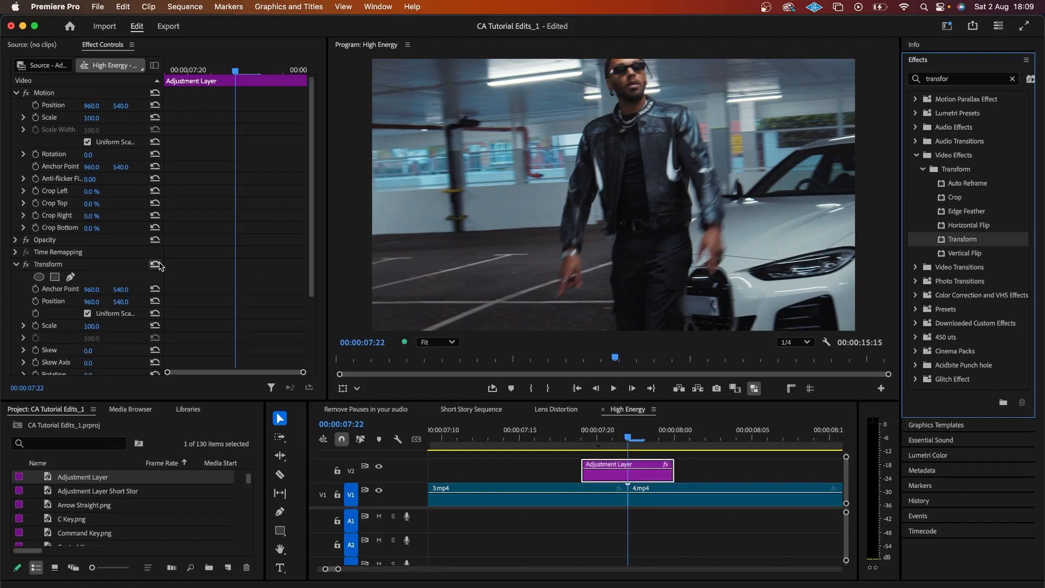
{"action": "scroll", "coordinate": [159, 266], "scroll_direction": "down", "scroll_amount": 3}
{"action": "left_click", "coordinate": [87, 306]}
{"action": "left_click", "coordinate": [91, 319]}
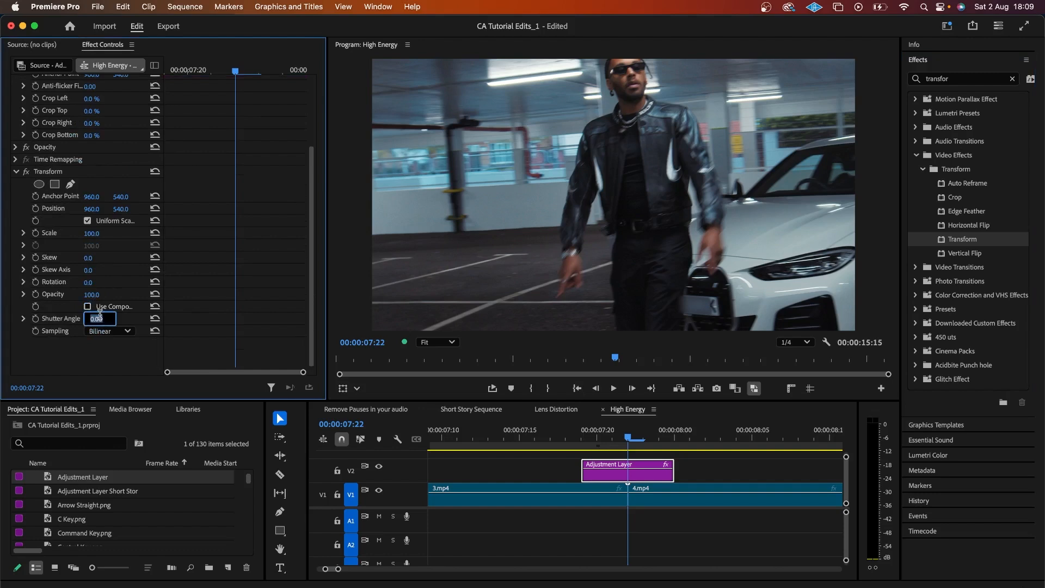
{"action": "type", "text": "180"}
{"action": "key", "text": "Return"}
Step: Search 'bright' and apply Brightness & Contrast to the adjustment layer
{"action": "left_click", "coordinate": [1013, 79]}
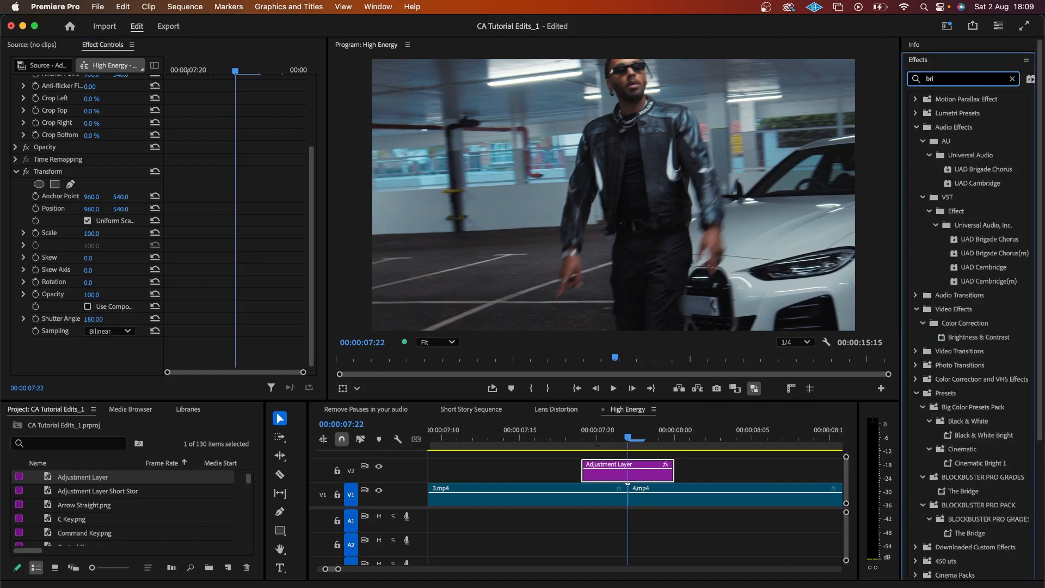
{"action": "type", "text": "ght"}
{"action": "left_click_drag", "start_coordinate": [961, 187], "coordinate": [625, 479]}
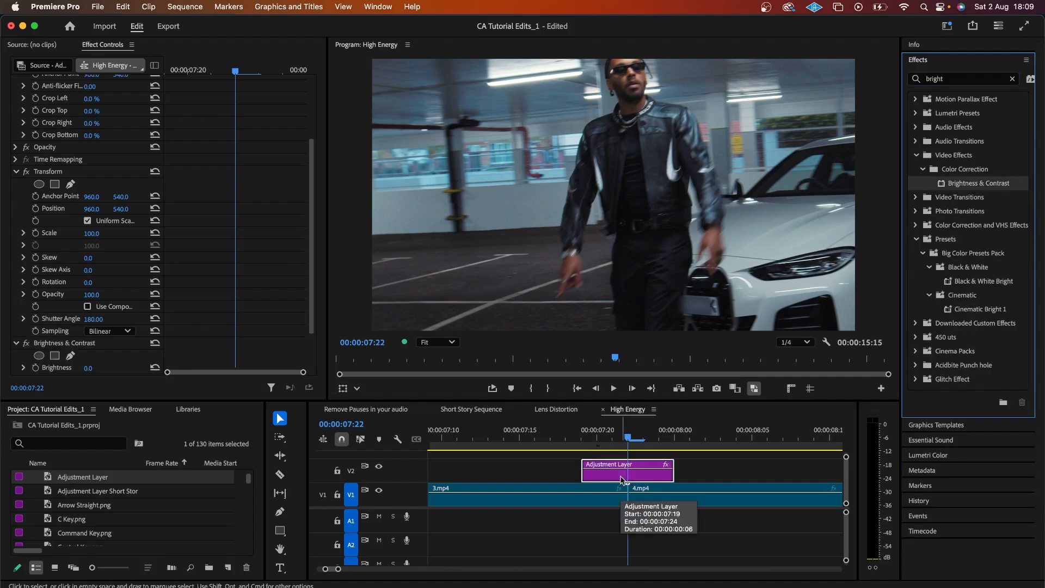
Step: Search 'off' and apply the Offset effect to the adjustment layer
{"action": "left_click", "coordinate": [969, 78]}
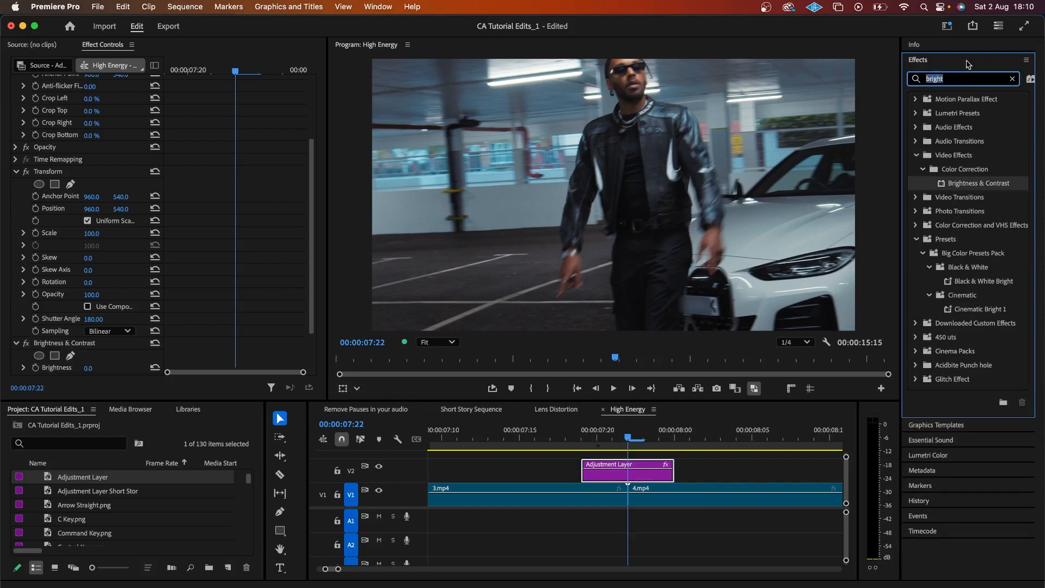
{"action": "type", "text": "offset"}
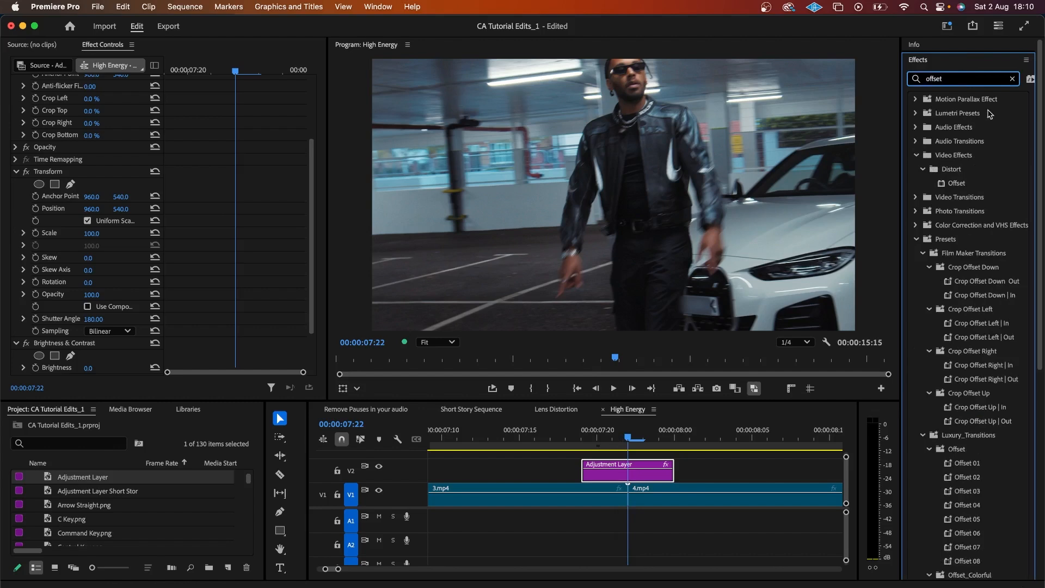
{"action": "left_click_drag", "start_coordinate": [962, 184], "coordinate": [657, 462]}
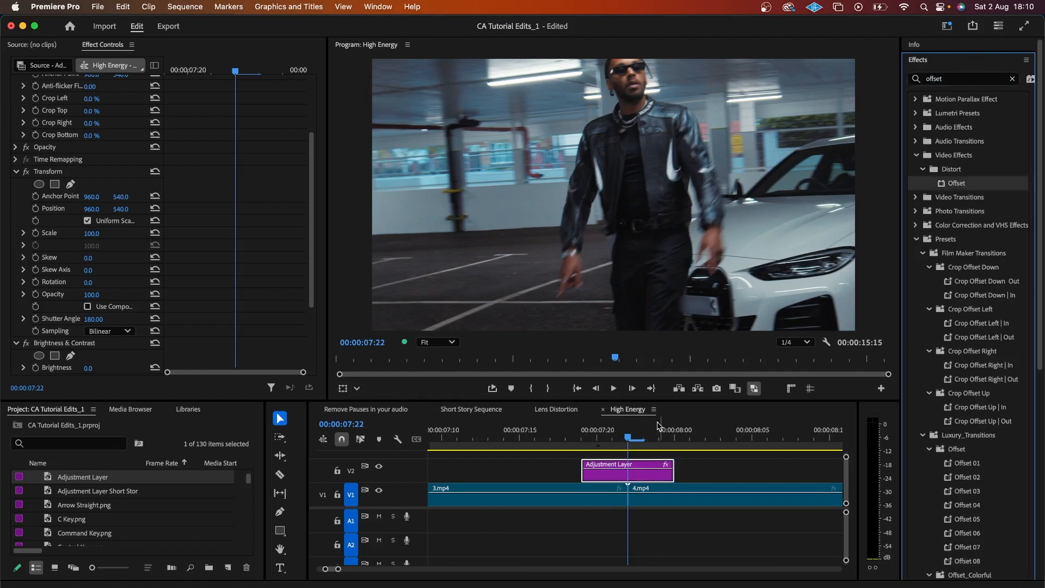
{"action": "scroll", "coordinate": [218, 265], "scroll_direction": "down", "scroll_amount": 3}
{"action": "scroll", "coordinate": [218, 266], "scroll_direction": "down", "scroll_amount": 1}
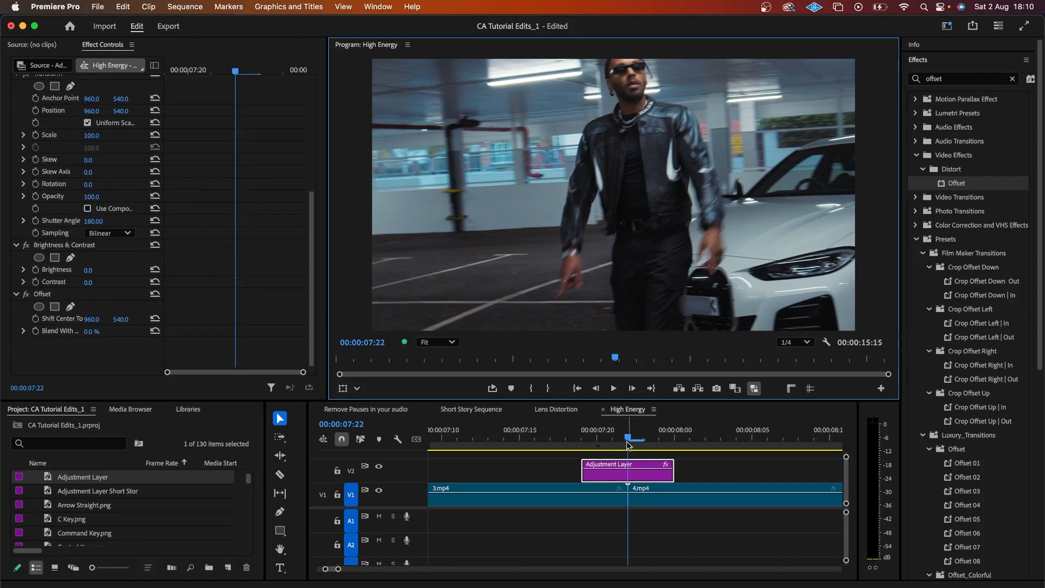
Step: Set Brightness 65 and Contrast 50 at 07:22 and enable keyframing for both
{"action": "left_click", "coordinate": [90, 270]}
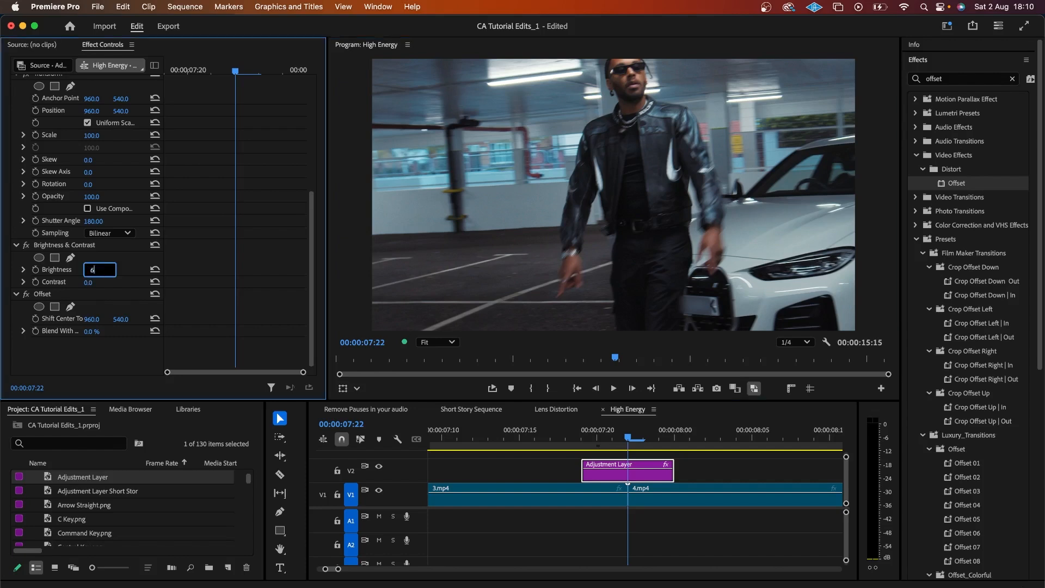
{"action": "key", "text": "Return"}
{"action": "left_click", "coordinate": [98, 282]}
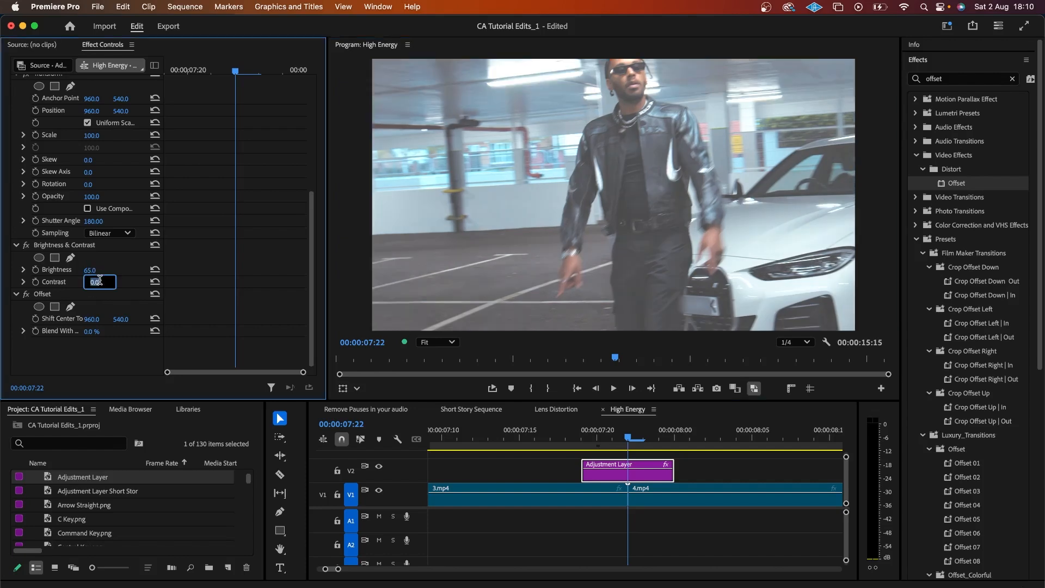
{"action": "type", "text": "50"}
{"action": "key", "text": "Return"}
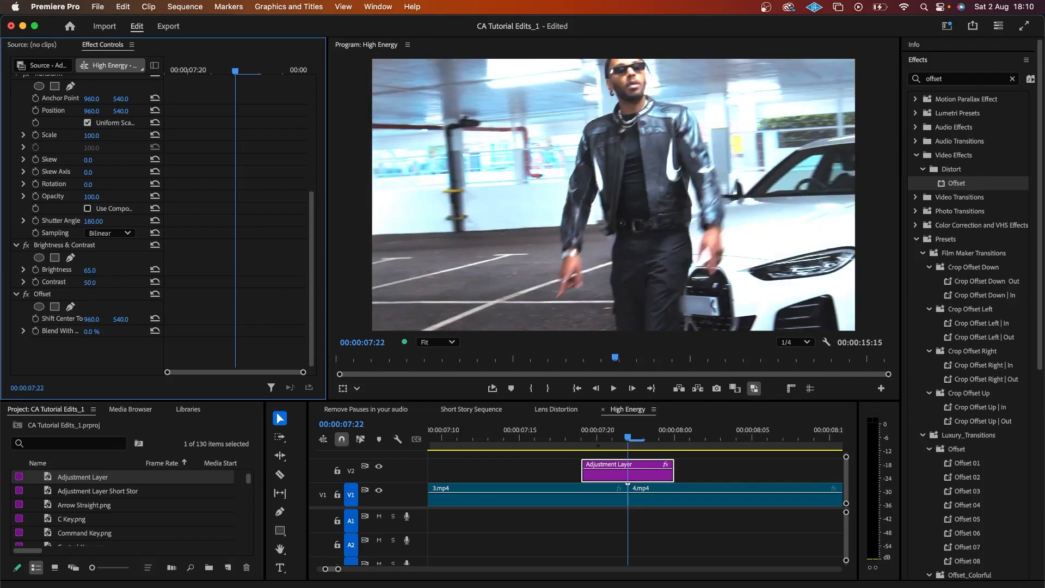
{"action": "left_click", "coordinate": [35, 269]}
{"action": "left_click", "coordinate": [35, 282]}
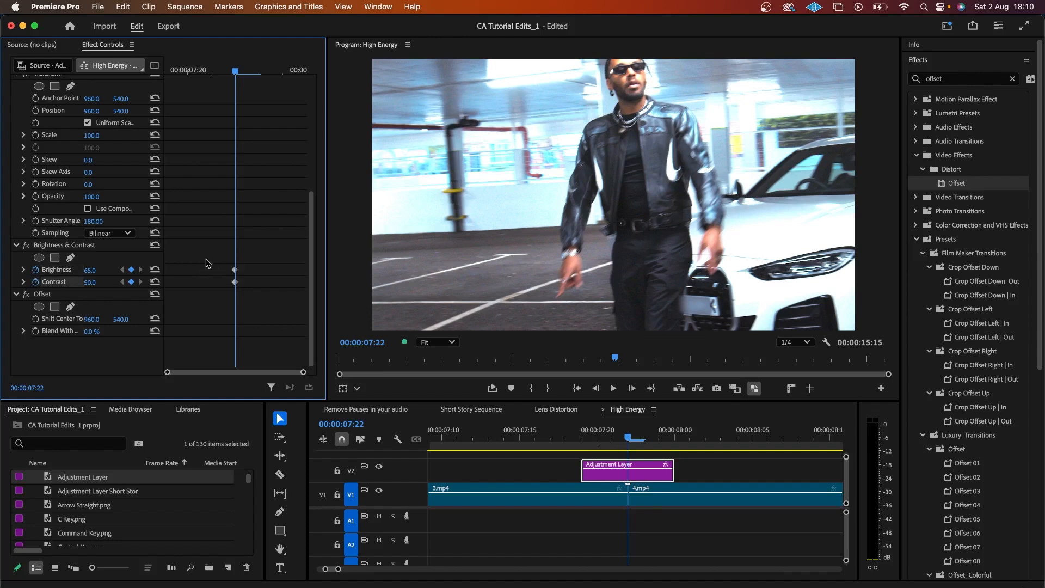
Step: Add 0/0 Brightness and Contrast keyframes at 07:19 and 07:24, then return to 07:22
{"action": "key", "text": "Left"}
{"action": "key", "text": "Left"}
{"action": "key", "text": "Left"}
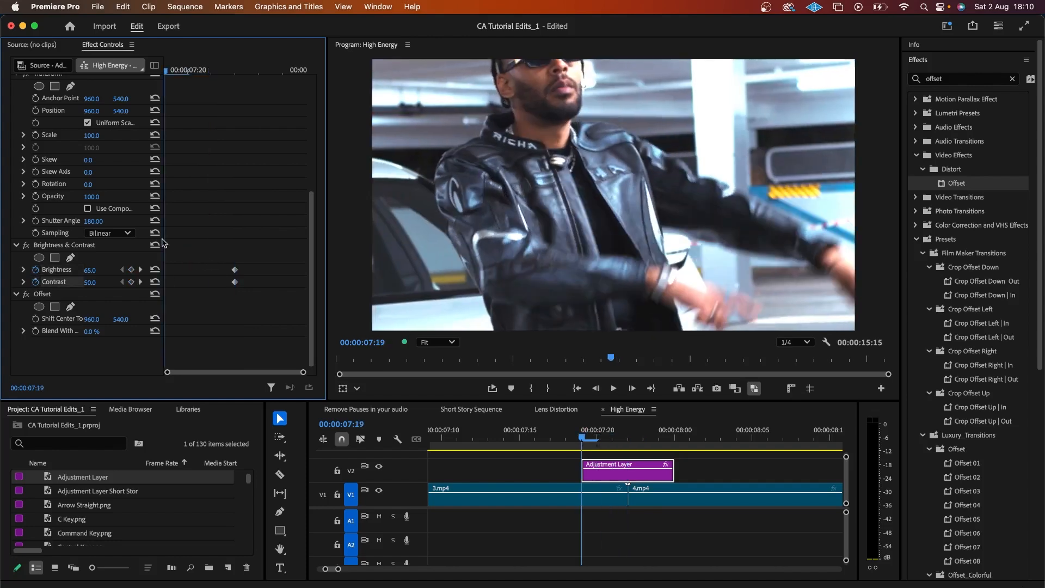
{"action": "left_click", "coordinate": [157, 269]}
{"action": "left_click", "coordinate": [160, 282]}
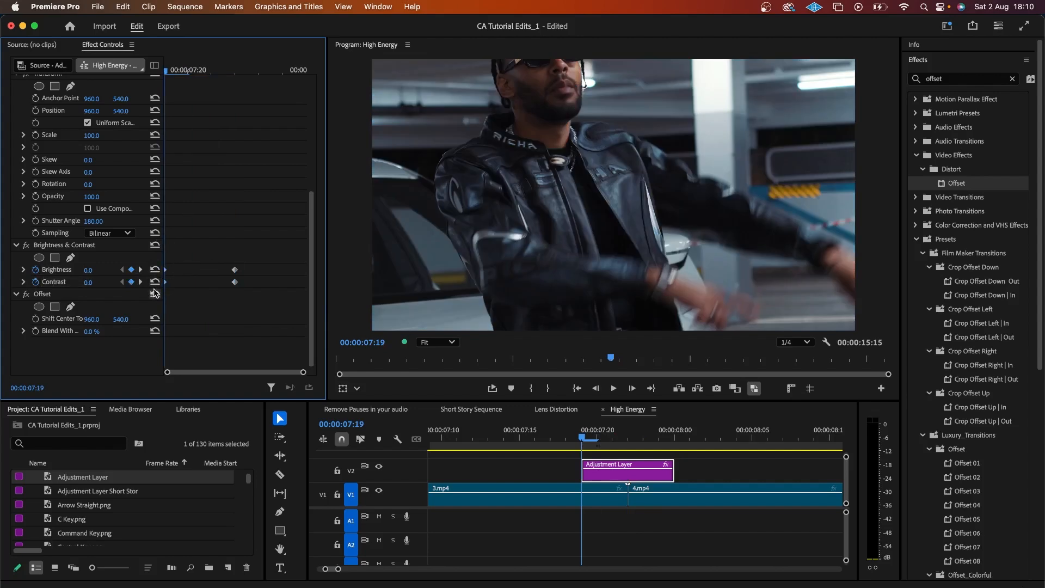
{"action": "key", "text": "Right"}
{"action": "key", "text": "Right"}
{"action": "key", "text": "Right"}
{"action": "key", "text": "Right"}
{"action": "key", "text": "Right"}
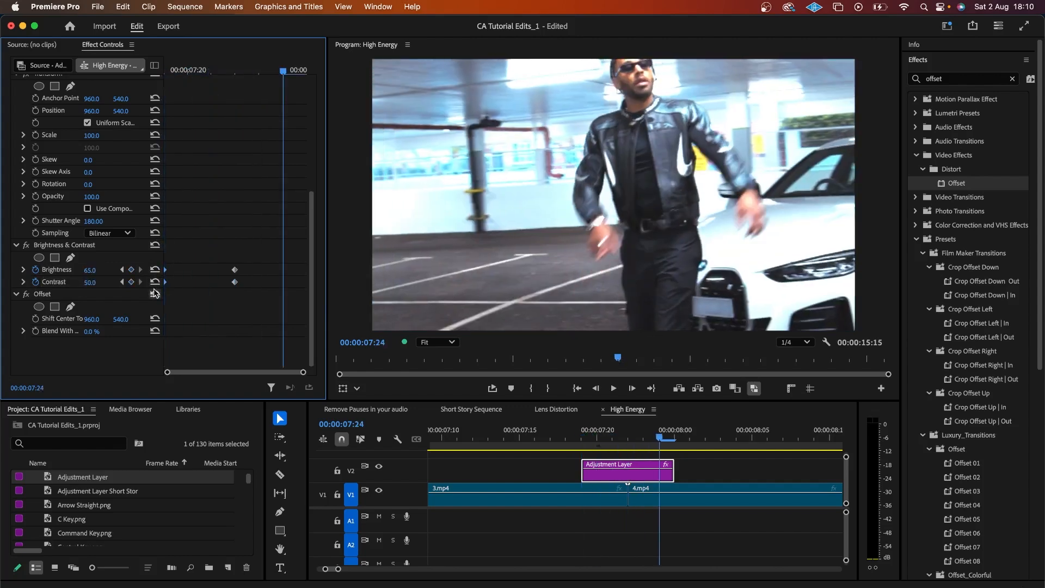
{"action": "left_click", "coordinate": [156, 270]}
{"action": "left_click", "coordinate": [156, 281]}
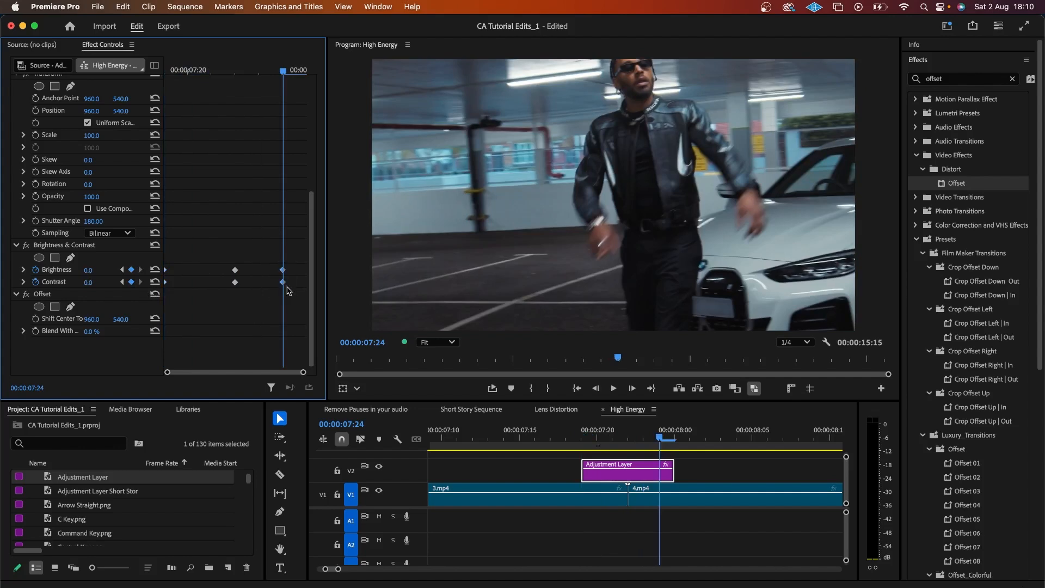
{"action": "key", "text": "Delete"}
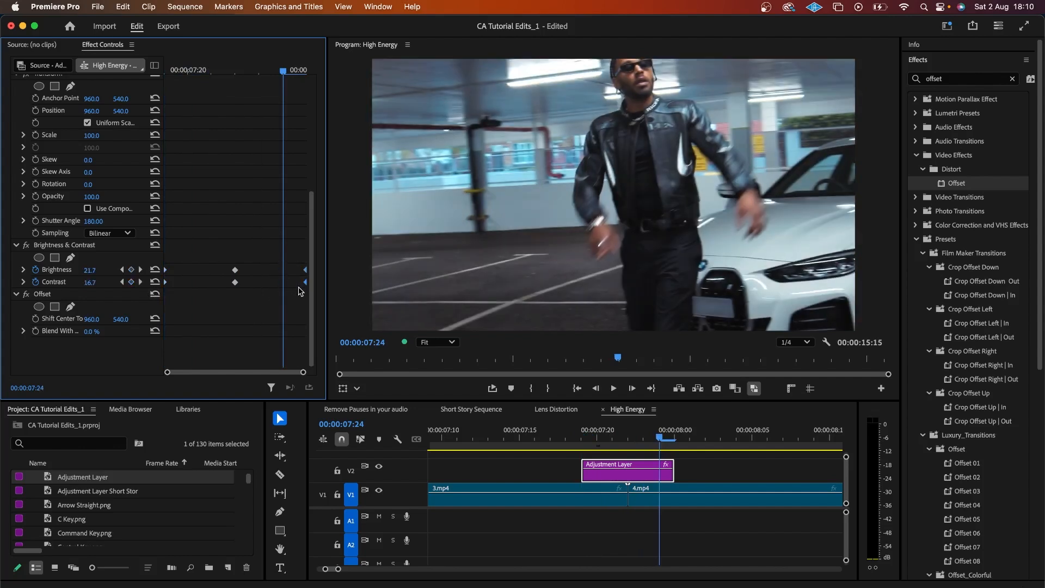
{"action": "key", "text": "Left"}
{"action": "key", "text": "Left"}
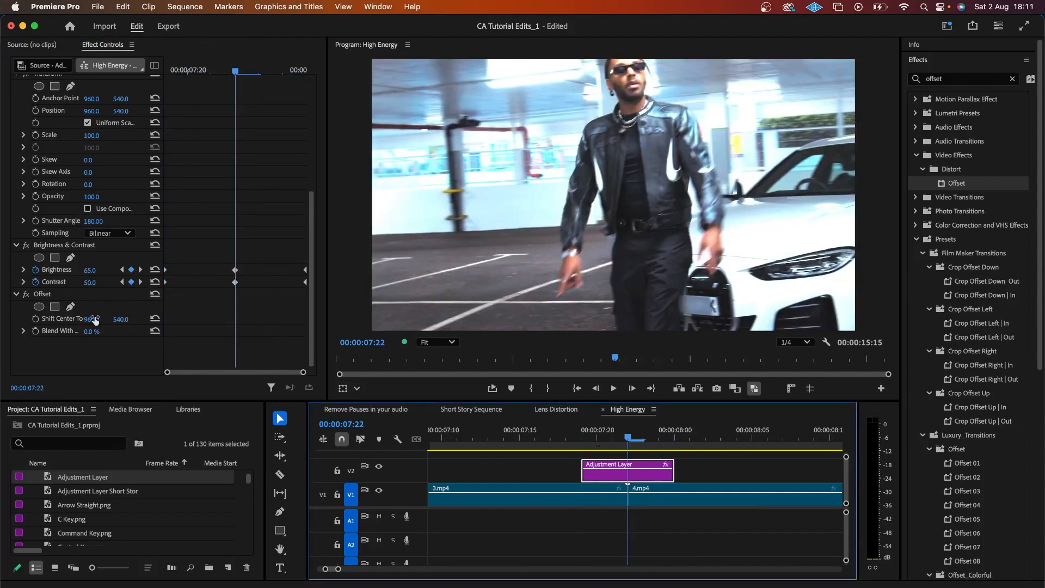
Step: Keyframe Offset's Shift Center To so the picture slides downward, spacing the keyframes across the flash
{"action": "left_click", "coordinate": [35, 319]}
{"action": "left_click_drag", "start_coordinate": [236, 320], "coordinate": [203, 322]}
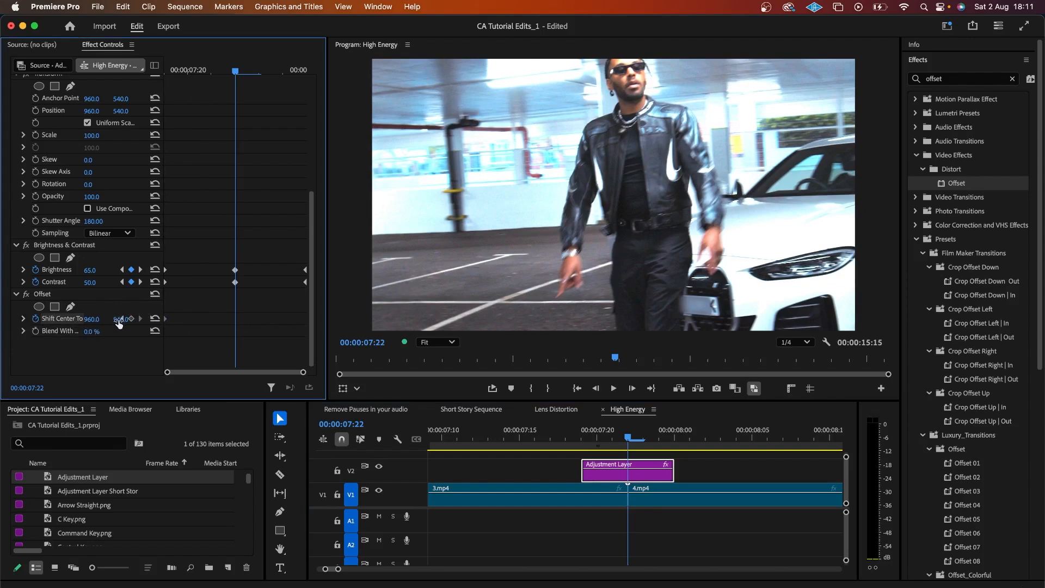
{"action": "left_click_drag", "start_coordinate": [120, 324], "coordinate": [122, 320]}
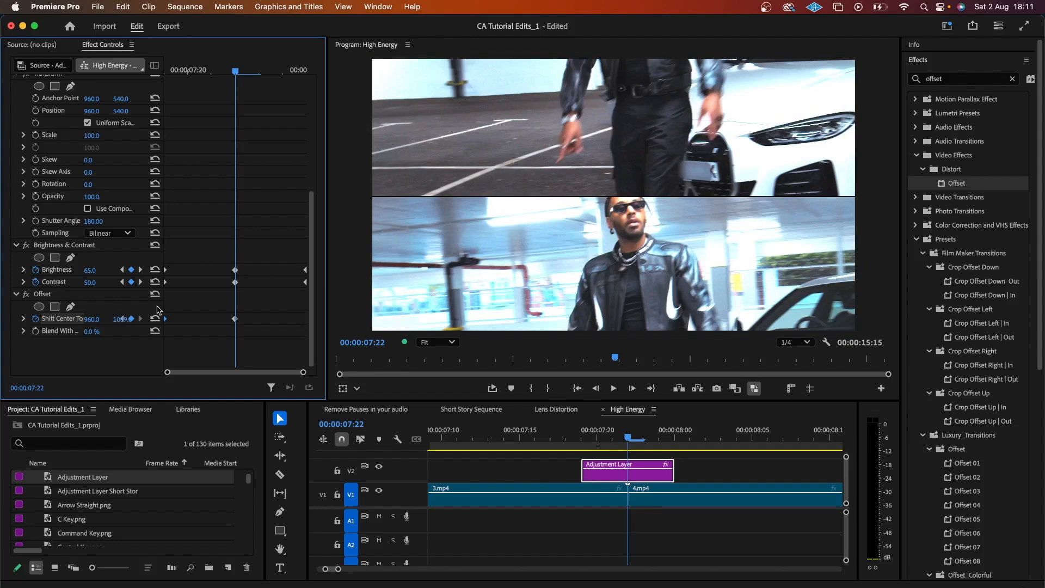
{"action": "left_click_drag", "start_coordinate": [241, 321], "coordinate": [306, 337]}
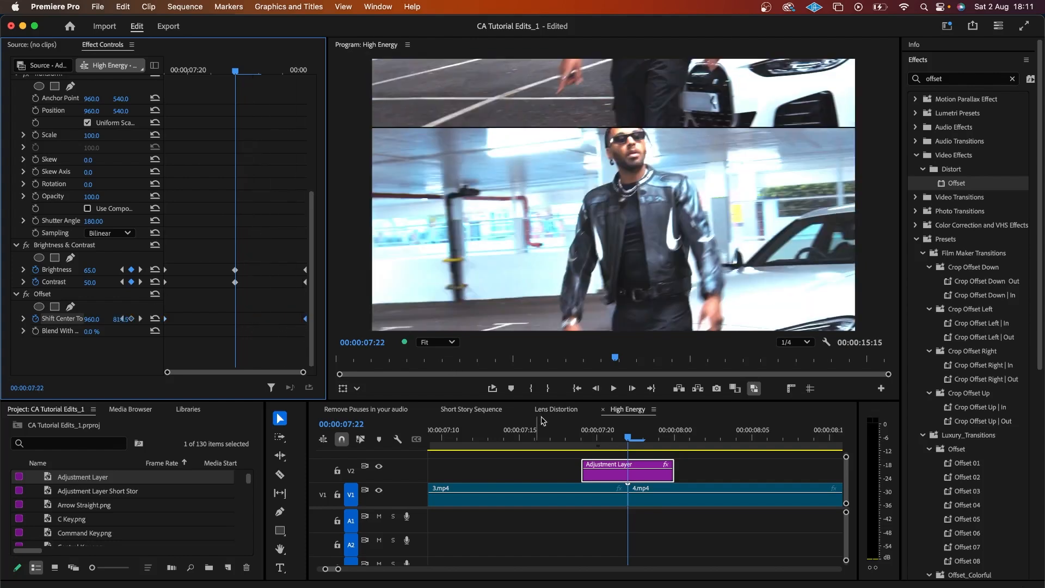
{"action": "left_click", "coordinate": [538, 440]}
Step: Play the flash, scrub to 07:22, and reselect the Adjustment Layer to show Brightness & Contrast and Offset
{"action": "key", "text": "space"}
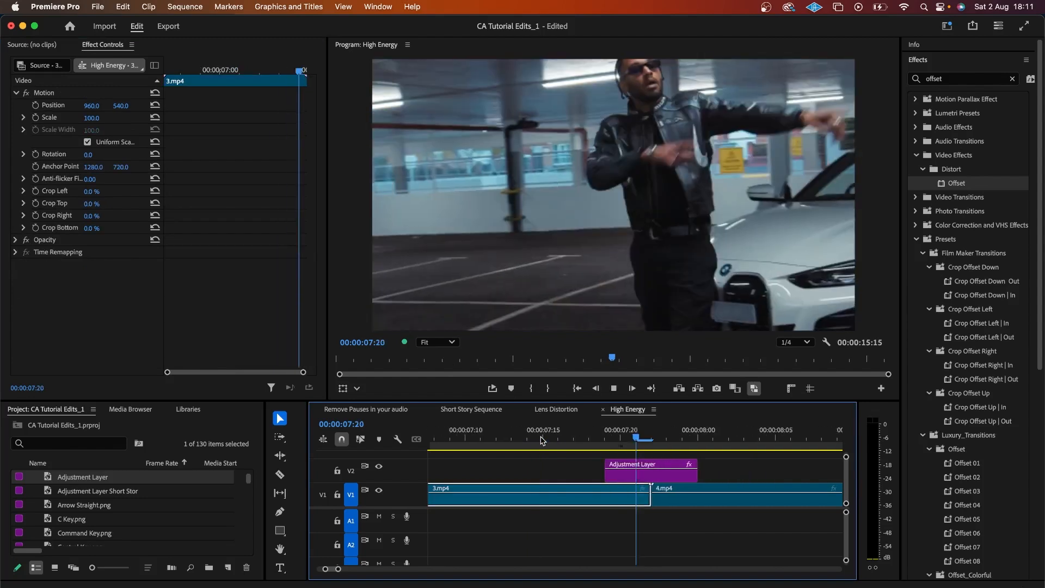
{"action": "left_click", "coordinate": [439, 445]}
{"action": "left_click_drag", "start_coordinate": [440, 445], "coordinate": [499, 450]}
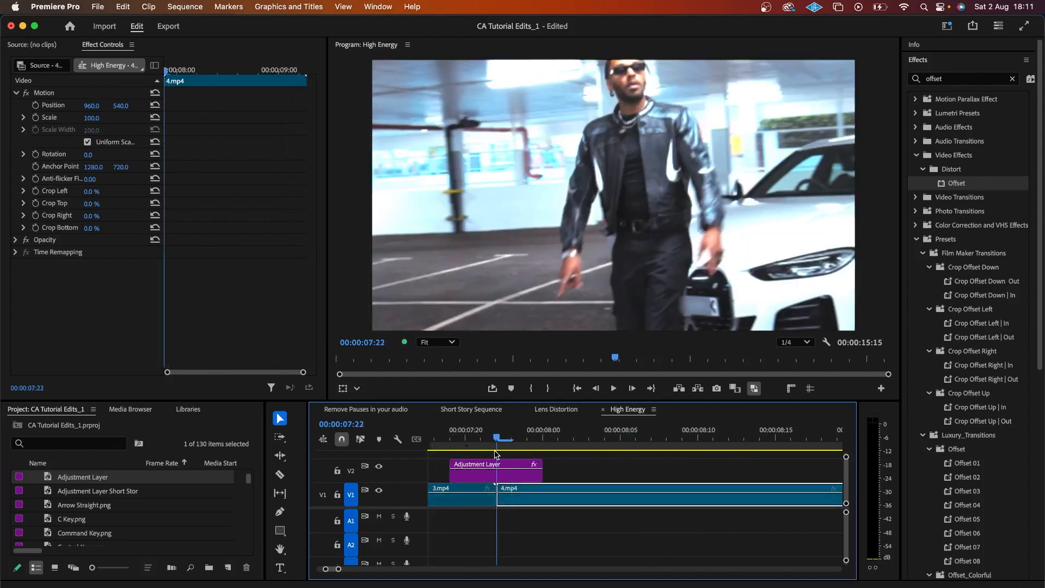
{"action": "left_click", "coordinate": [504, 477]}
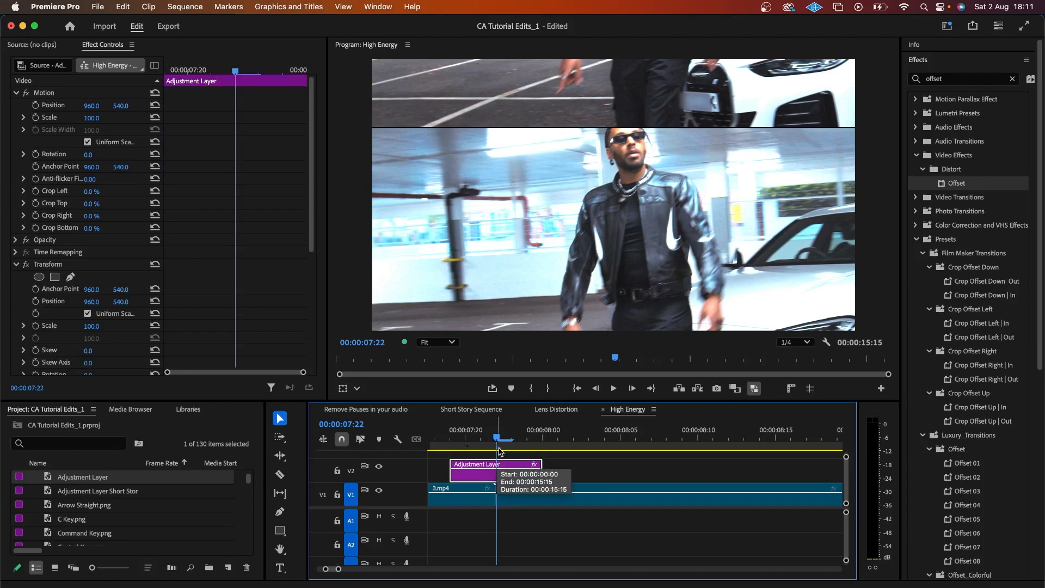
{"action": "scroll", "coordinate": [269, 277], "scroll_direction": "down", "scroll_amount": 5}
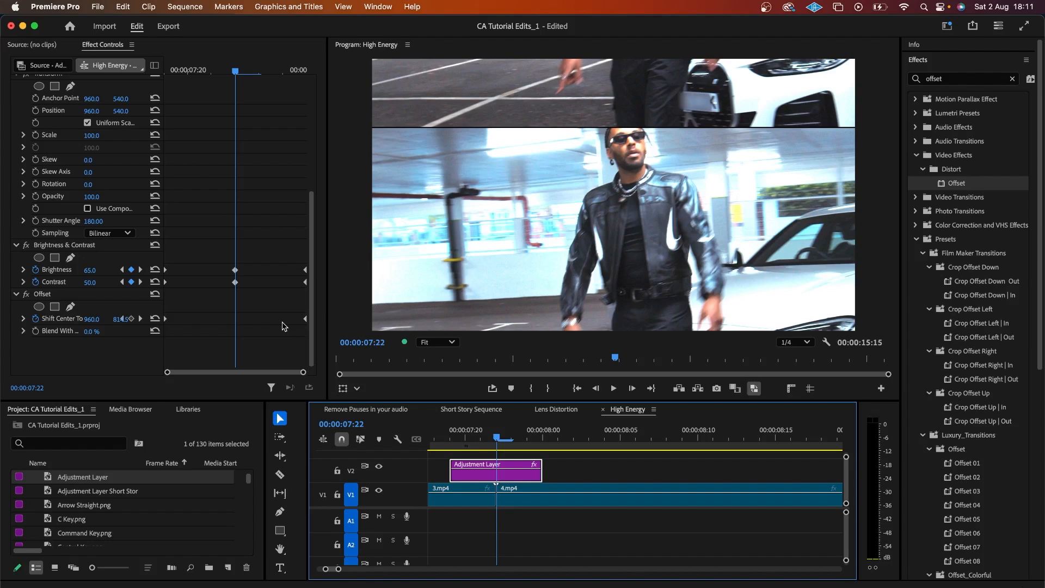
Step: Apply Directional Blur to the adjustment layer from the effects search
{"action": "left_click", "coordinate": [952, 80]}
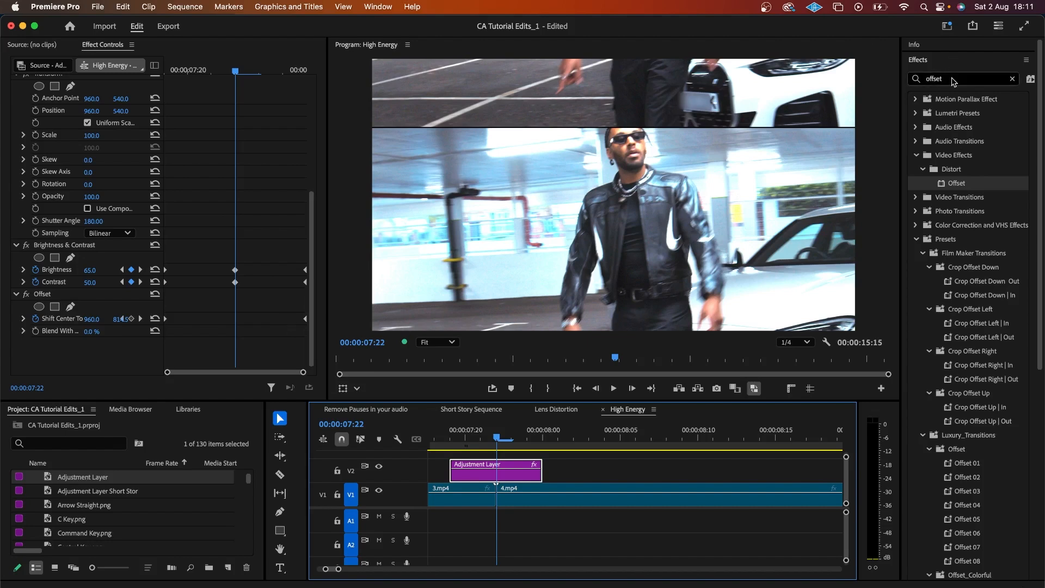
{"action": "type", "text": "direction"}
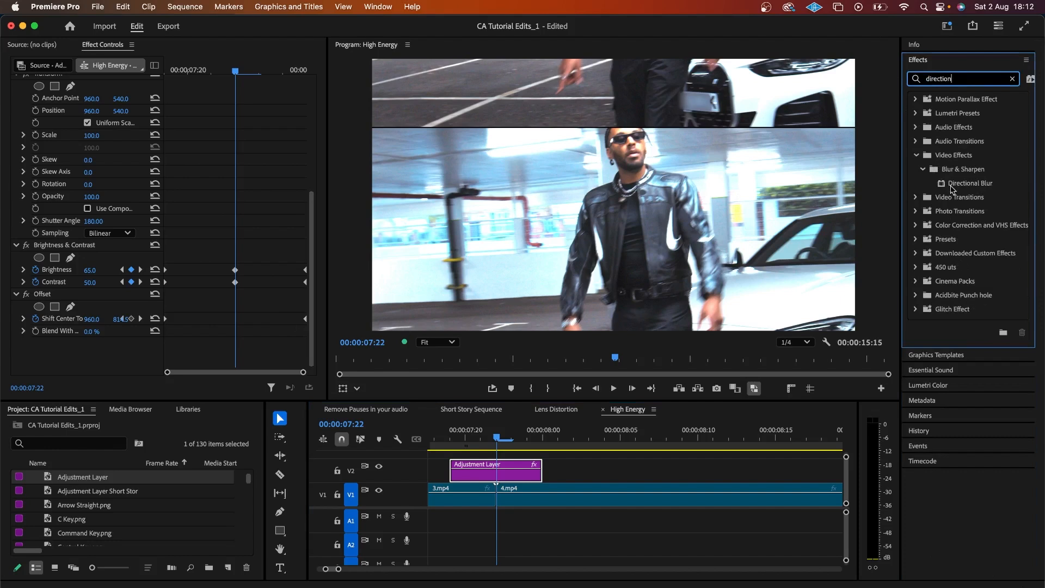
{"action": "left_click_drag", "start_coordinate": [952, 188], "coordinate": [490, 478]}
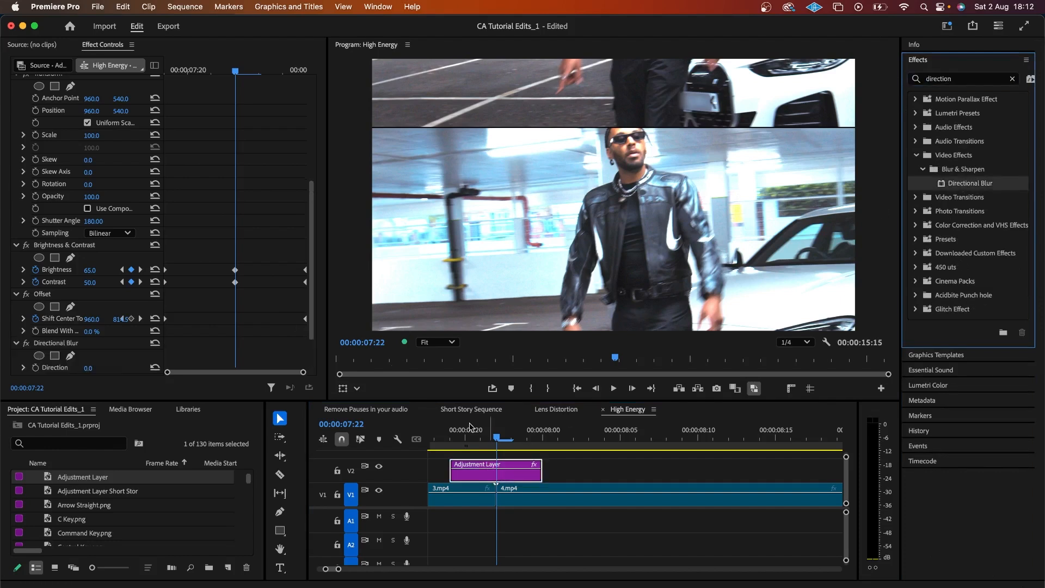
Step: Keyframe Blur Length at 200 at the layer start, falling to 0 a couple of frames later
{"action": "scroll", "coordinate": [228, 279], "scroll_direction": "down", "scroll_amount": 2}
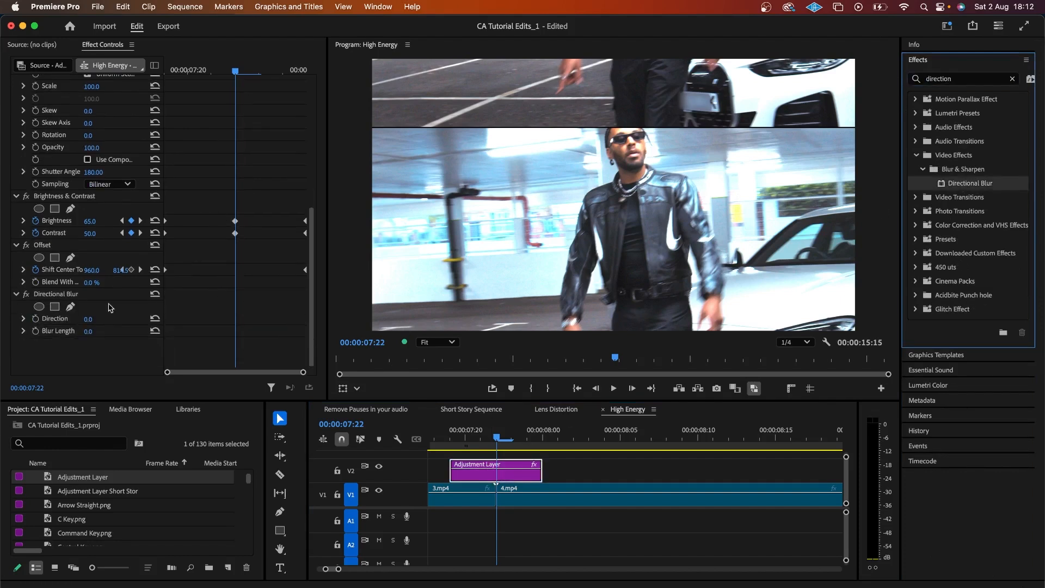
{"action": "left_click", "coordinate": [35, 331]}
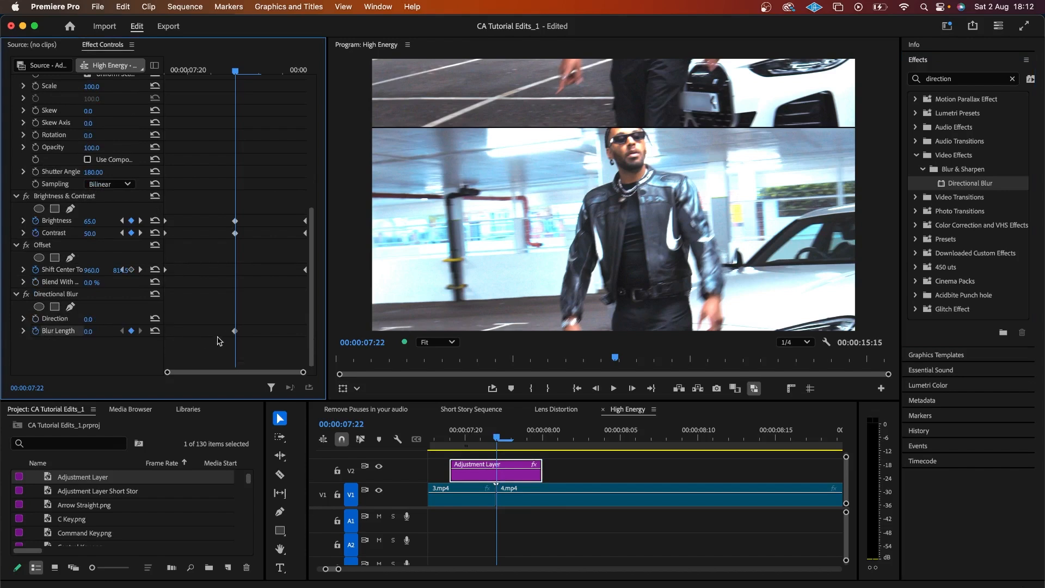
{"action": "left_click_drag", "start_coordinate": [234, 331], "coordinate": [164, 334]}
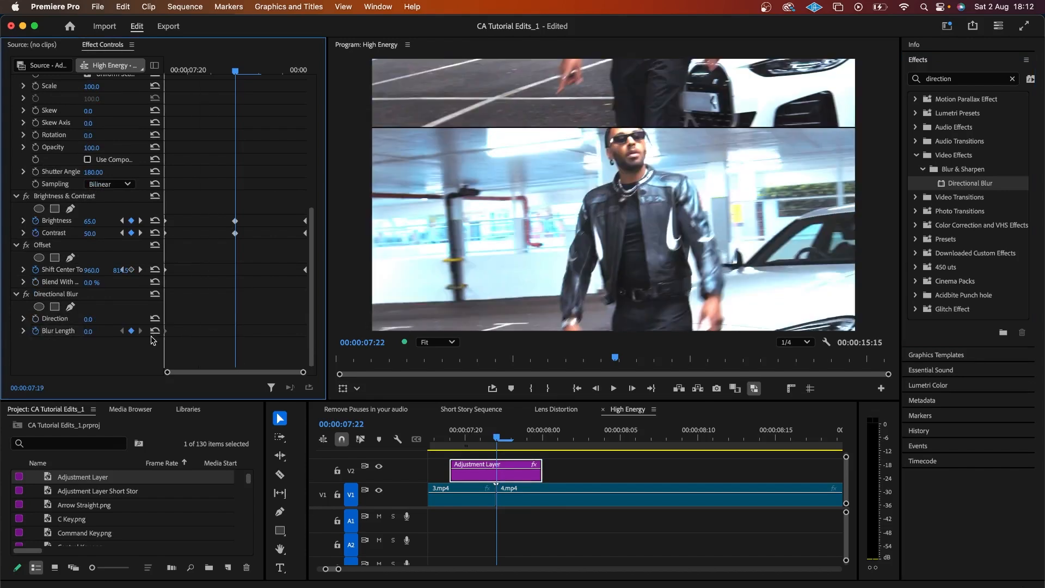
{"action": "left_click", "coordinate": [86, 331]}
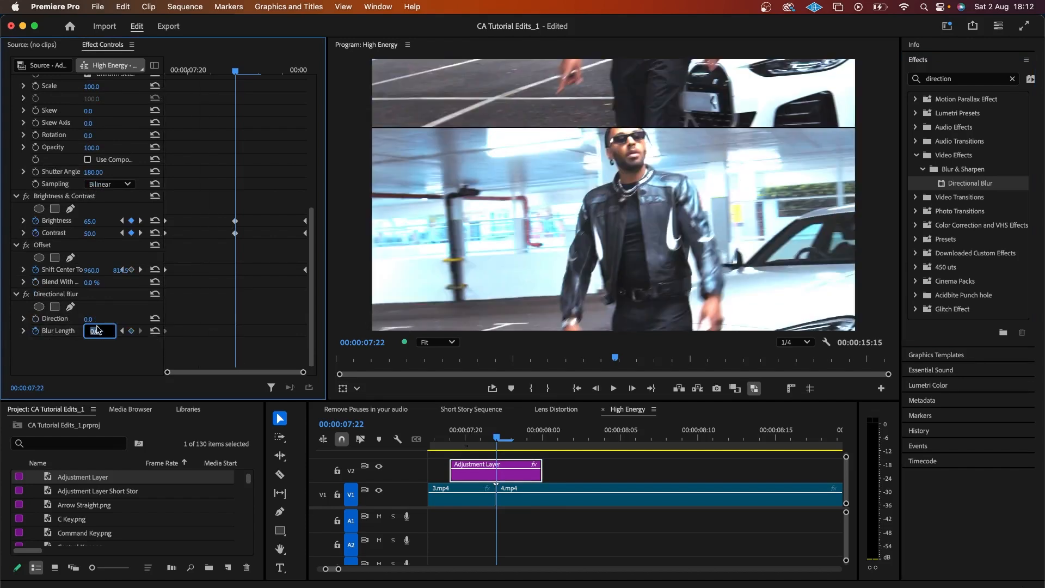
{"action": "key", "text": "Return"}
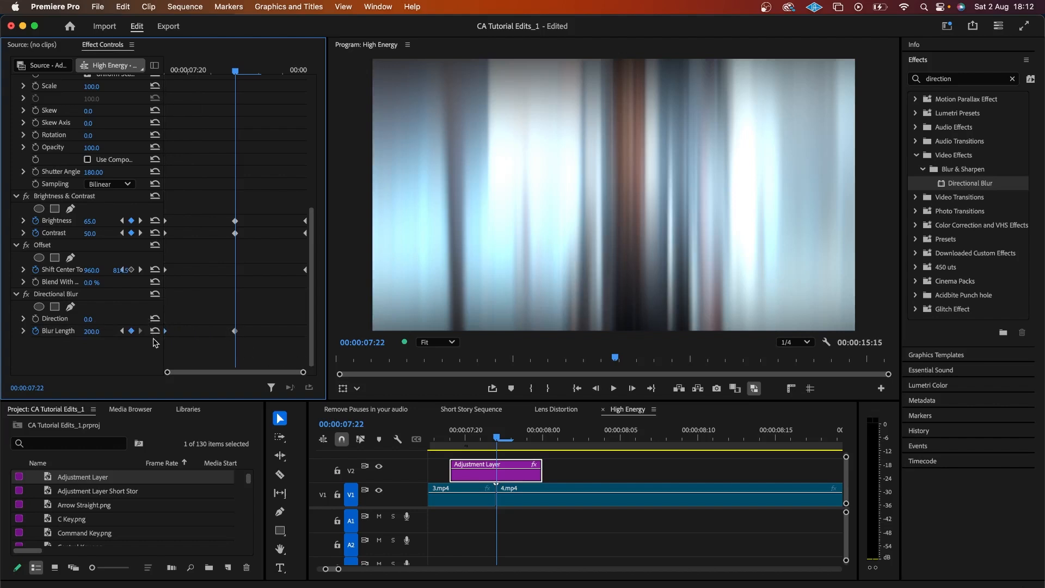
{"action": "key", "text": "Right"}
{"action": "key", "text": "Right"}
{"action": "left_click", "coordinate": [155, 330]}
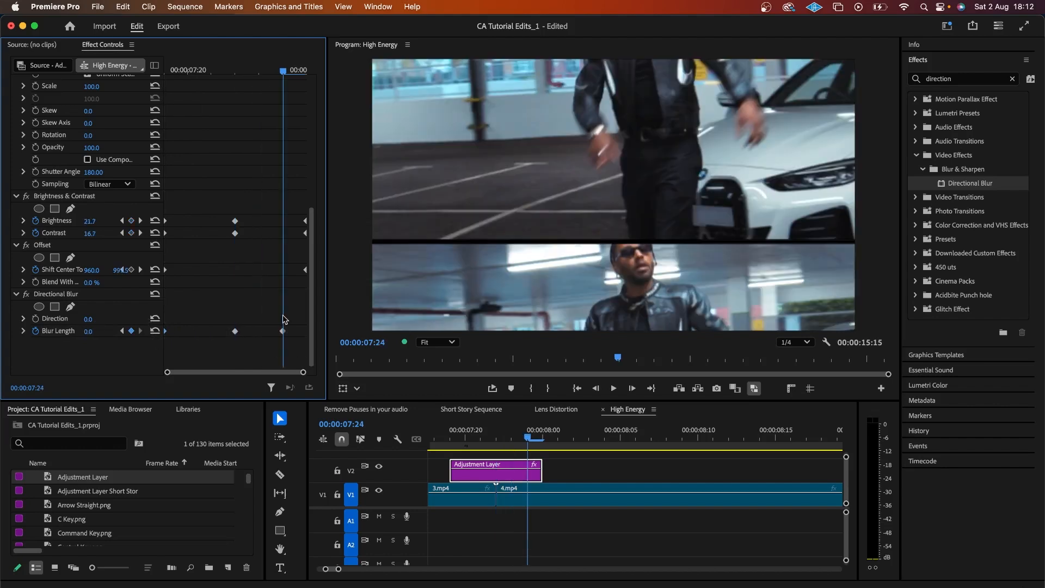
{"action": "left_click", "coordinate": [283, 331]}
{"action": "key", "text": "Delete"}
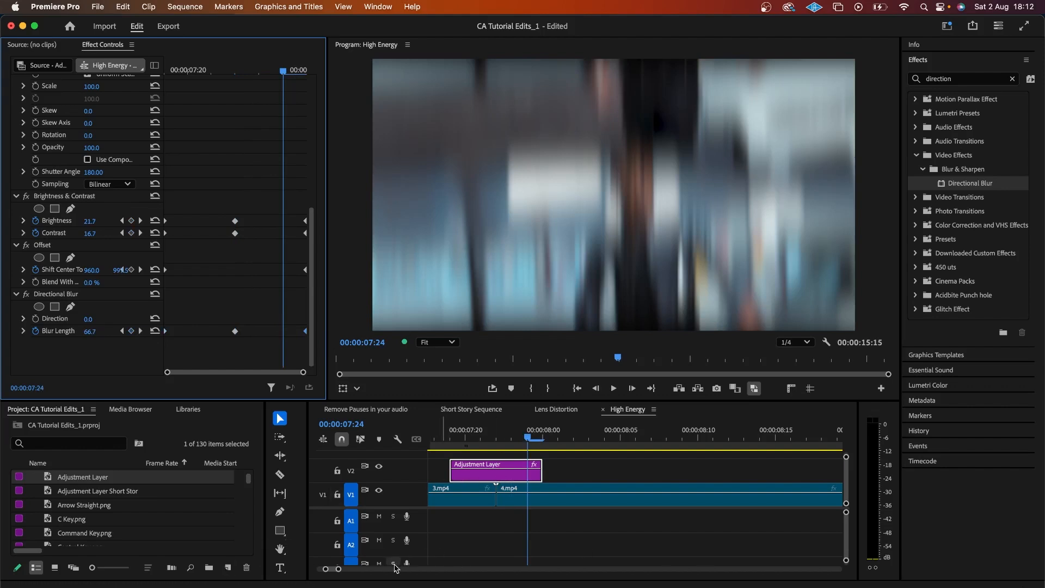
Step: Preview the 3.mp4–4.mp4 flash transition full-screen from just before the cut
{"action": "left_click_drag", "start_coordinate": [338, 570], "coordinate": [346, 569]}
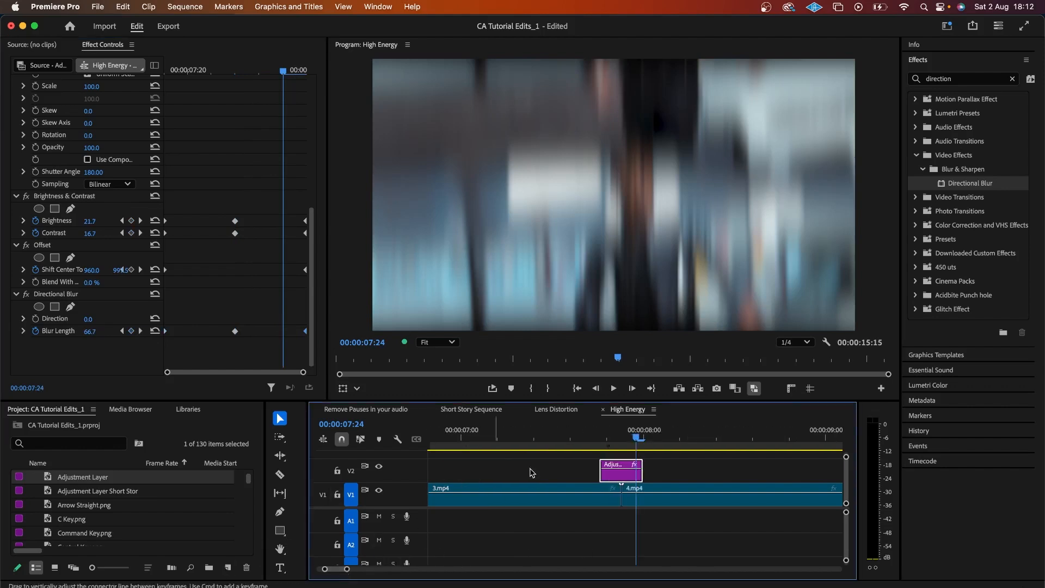
{"action": "left_click", "coordinate": [541, 446]}
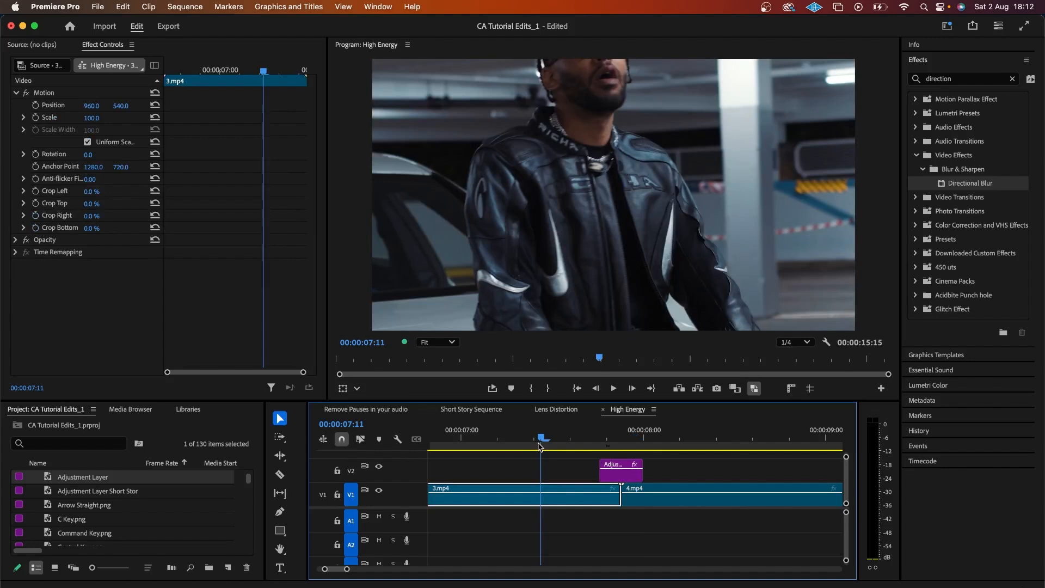
{"action": "key", "text": "space"}
{"action": "key", "text": "ctrl+grave"}
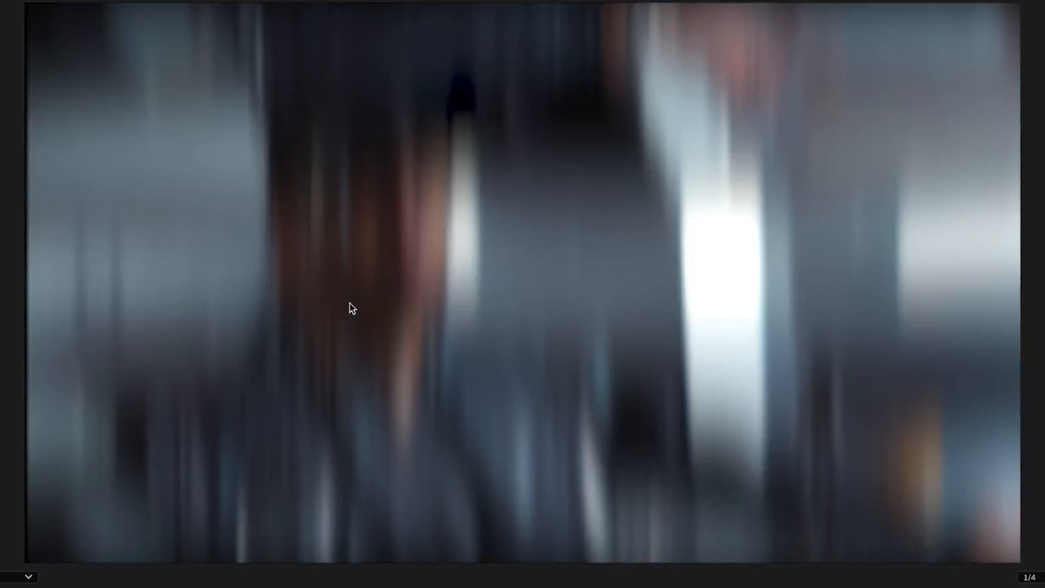
{"action": "key", "text": "ctrl+grave"}
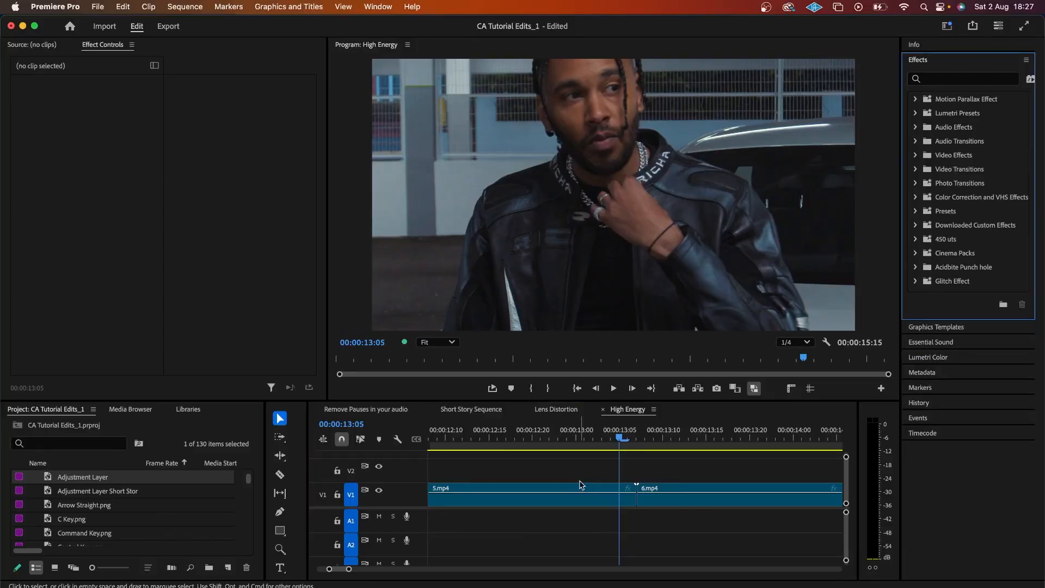
Step: Place a six-frame Adjustment Layer on V2 over the 5.mp4/6.mp4 cut, shifted one frame earlier
{"action": "left_click_drag", "start_coordinate": [86, 477], "coordinate": [623, 482]}
{"action": "left_click", "coordinate": [667, 477]}
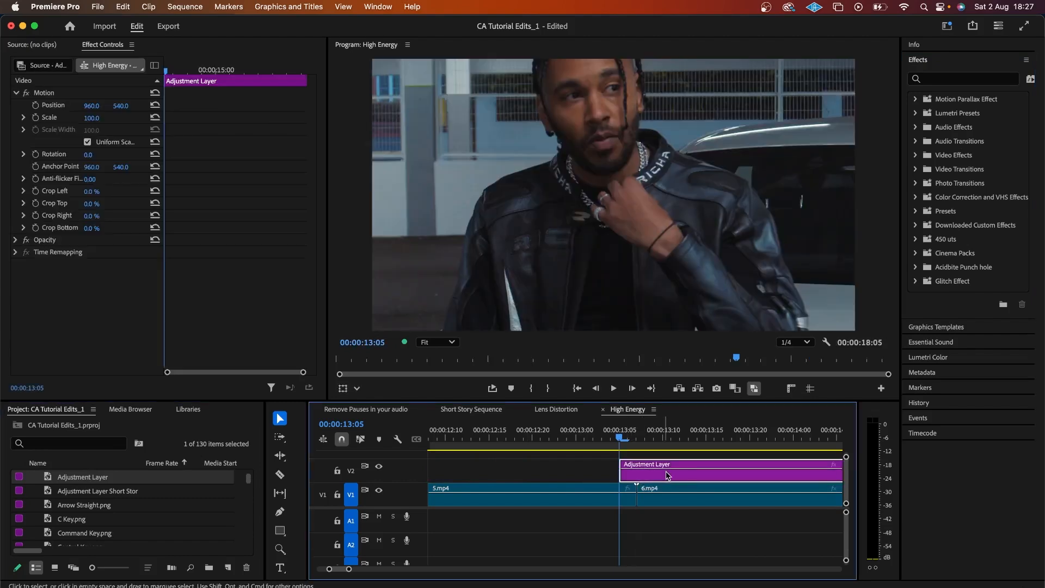
{"action": "key", "text": "Right"}
{"action": "key", "text": "Right"}
{"action": "key", "text": "Right"}
{"action": "key", "text": "Right"}
{"action": "key", "text": "Right"}
{"action": "key", "text": "Right"}
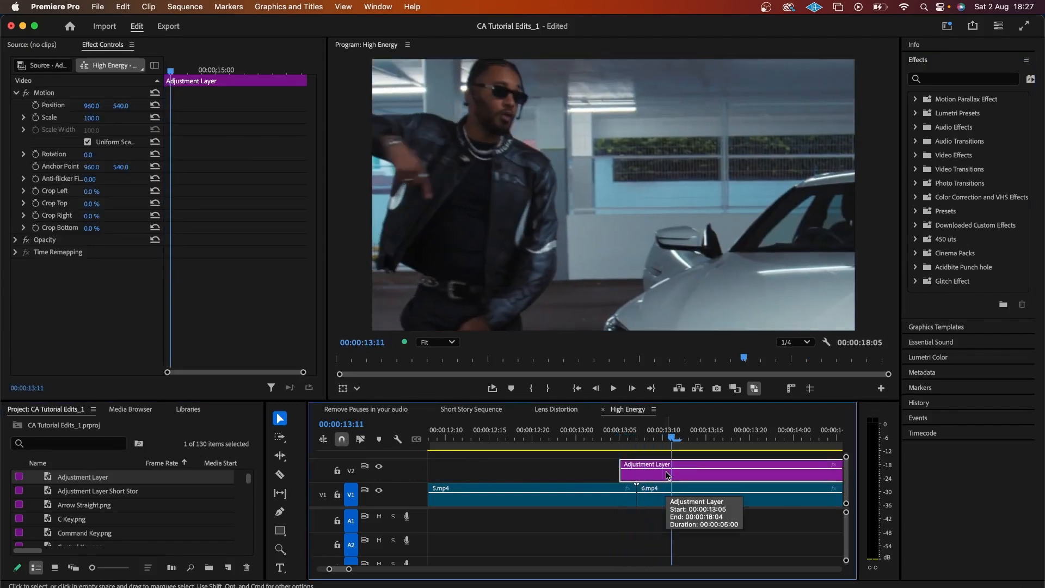
{"action": "key", "text": "c"}
{"action": "left_click", "coordinate": [672, 472]}
{"action": "key", "text": "v"}
{"action": "left_click", "coordinate": [707, 475]}
{"action": "key", "text": "Delete"}
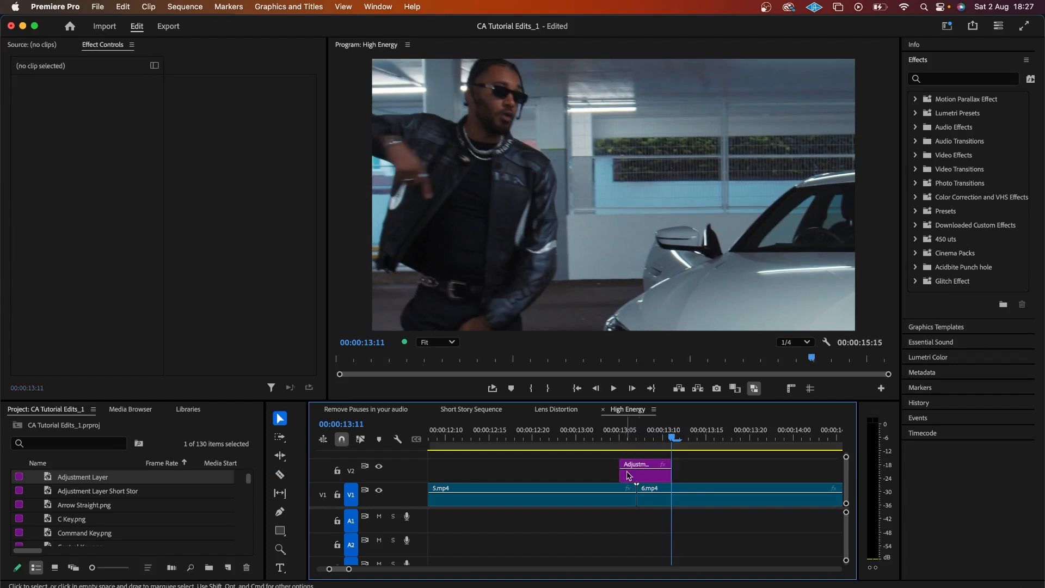
{"action": "left_click_drag", "start_coordinate": [647, 481], "coordinate": [645, 479]}
Step: Apply Transform and Brightness & Contrast to the new adjustment layer at 13:07
{"action": "left_click", "coordinate": [637, 436]}
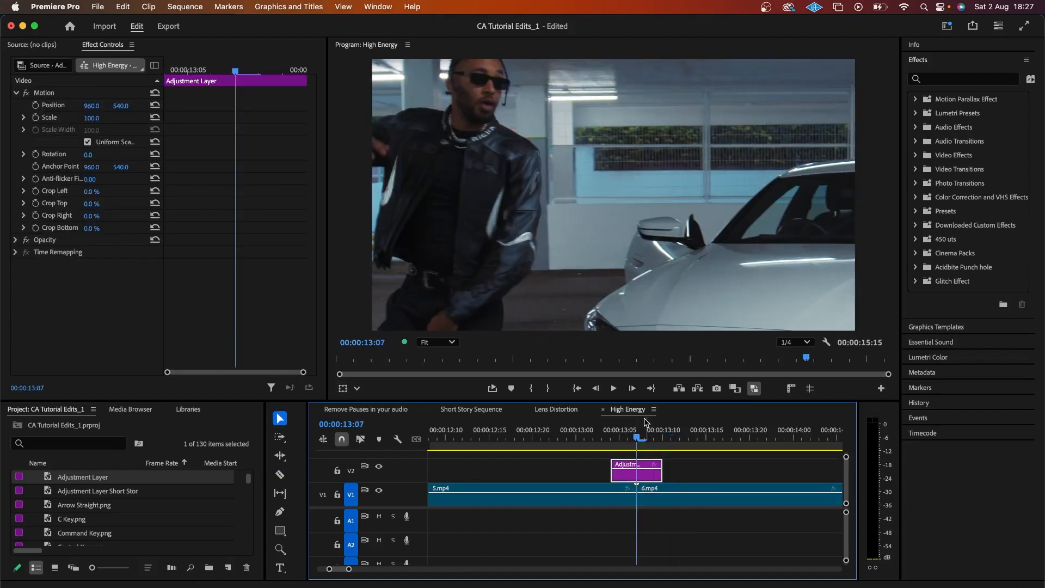
{"action": "left_click", "coordinate": [937, 79]}
{"action": "type", "text": "tr"}
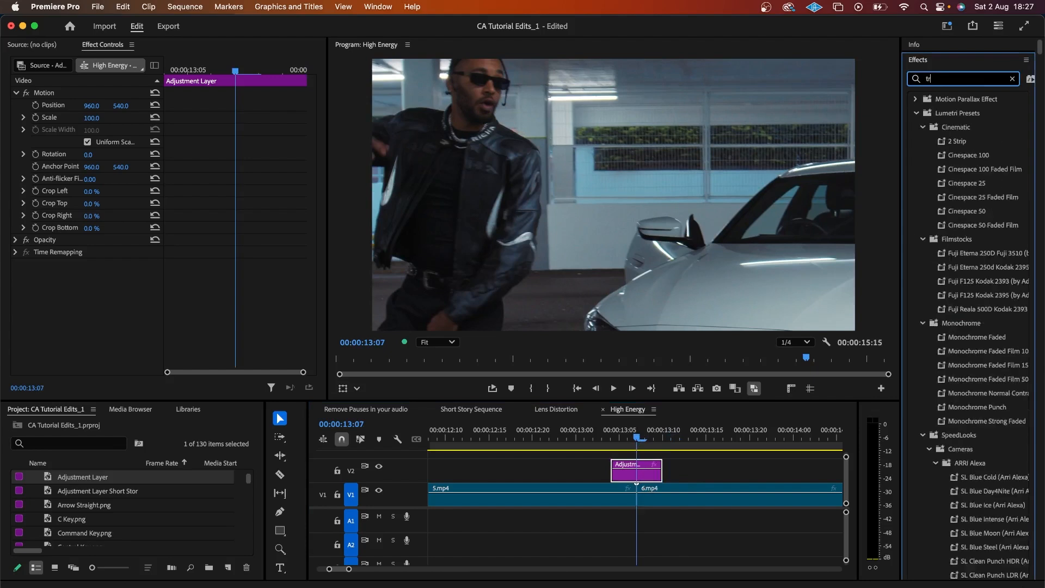
{"action": "type", "text": "ansform"}
{"action": "double_click", "coordinate": [962, 239]}
{"action": "left_click", "coordinate": [968, 80]}
{"action": "double_click", "coordinate": [969, 79]}
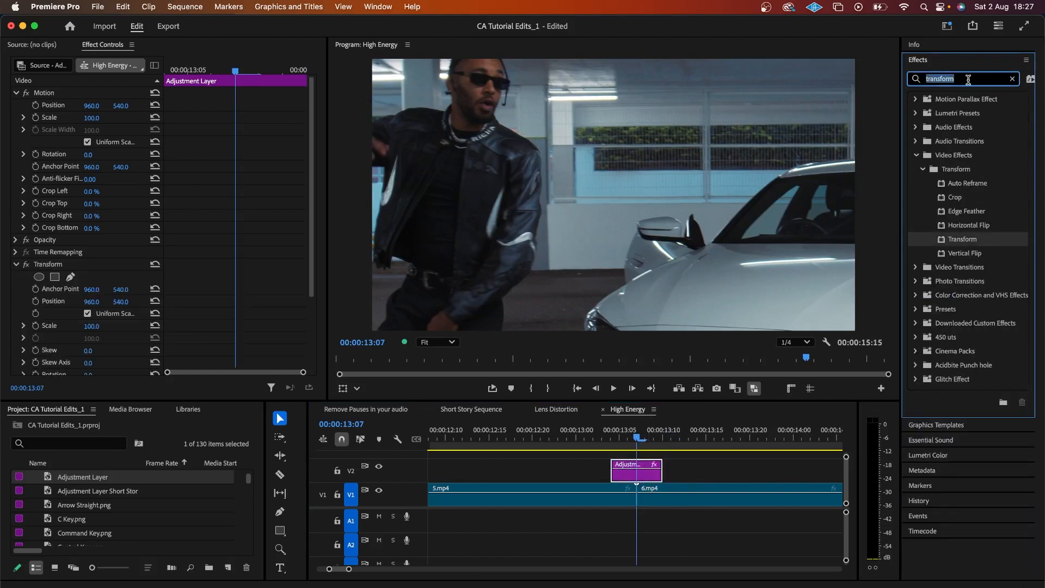
{"action": "type", "text": "brightnes"}
{"action": "left_click_drag", "start_coordinate": [979, 184], "coordinate": [646, 471]}
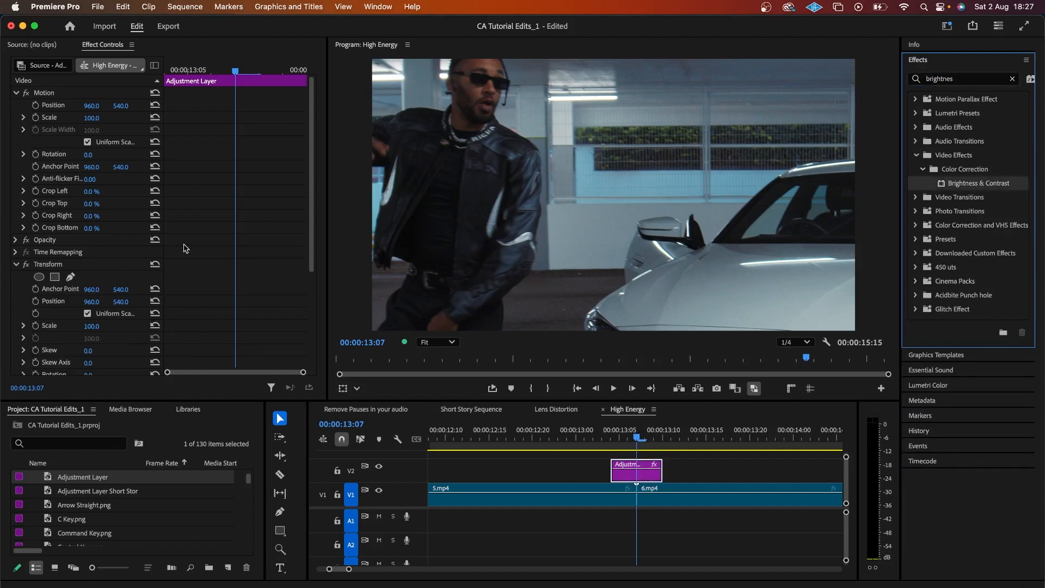
{"action": "scroll", "coordinate": [185, 249], "scroll_direction": "down", "scroll_amount": 5}
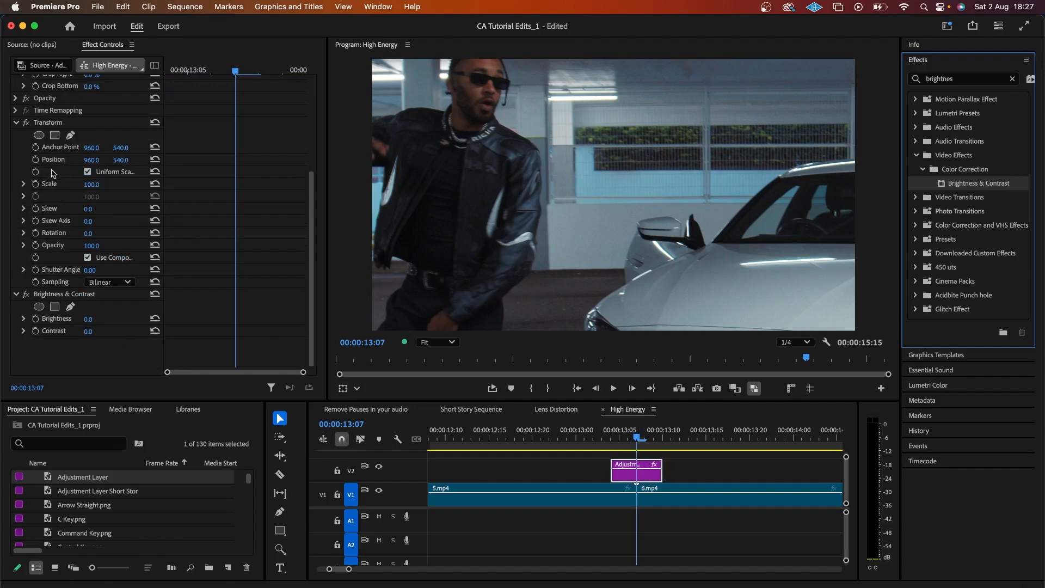
Step: Keyframe Transform Scale at 140 on 13:07, with 100 keyframes before and at the layer's end
{"action": "left_click", "coordinate": [91, 185]}
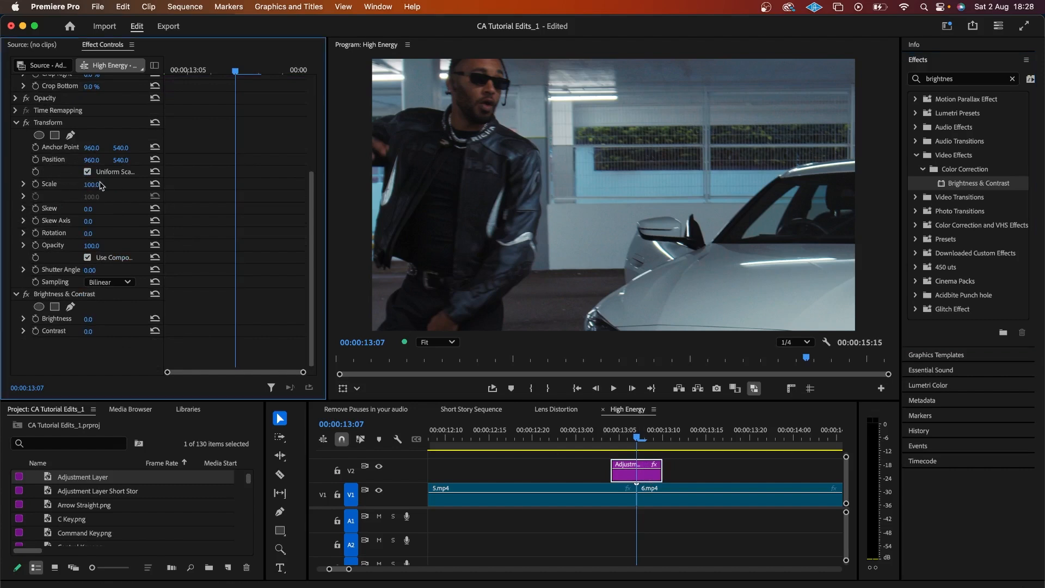
{"action": "type", "text": "140"}
{"action": "key", "text": "Return"}
{"action": "left_click", "coordinate": [36, 185]}
{"action": "key", "text": "Left"}
{"action": "key", "text": "Left"}
{"action": "key", "text": "Left"}
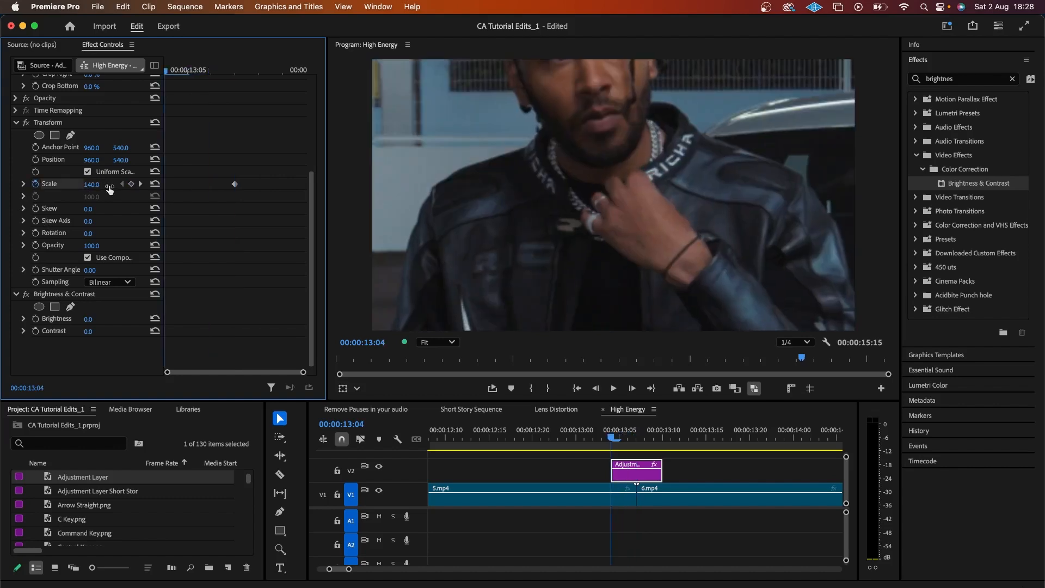
{"action": "left_click", "coordinate": [156, 184]}
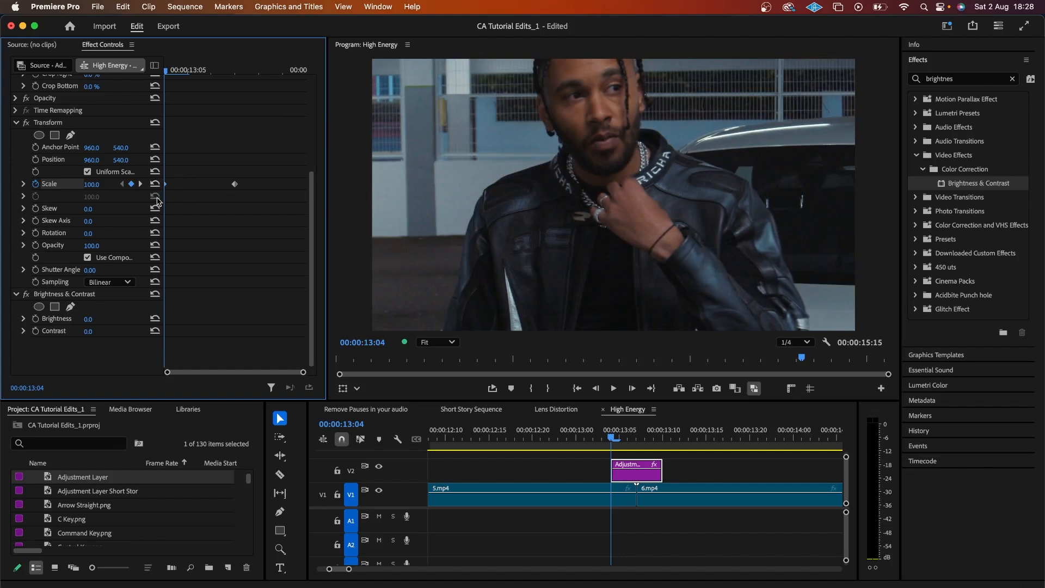
{"action": "key", "text": "Right"}
{"action": "key", "text": "Right"}
{"action": "key", "text": "Right"}
{"action": "key", "text": "Right"}
{"action": "key", "text": "Right"}
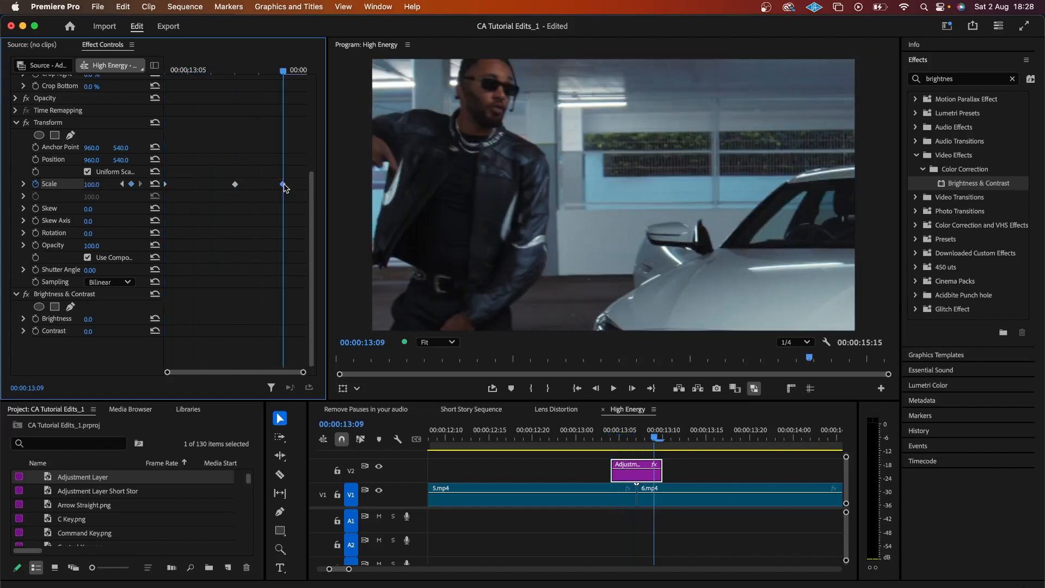
{"action": "left_click_drag", "start_coordinate": [284, 185], "coordinate": [314, 191]}
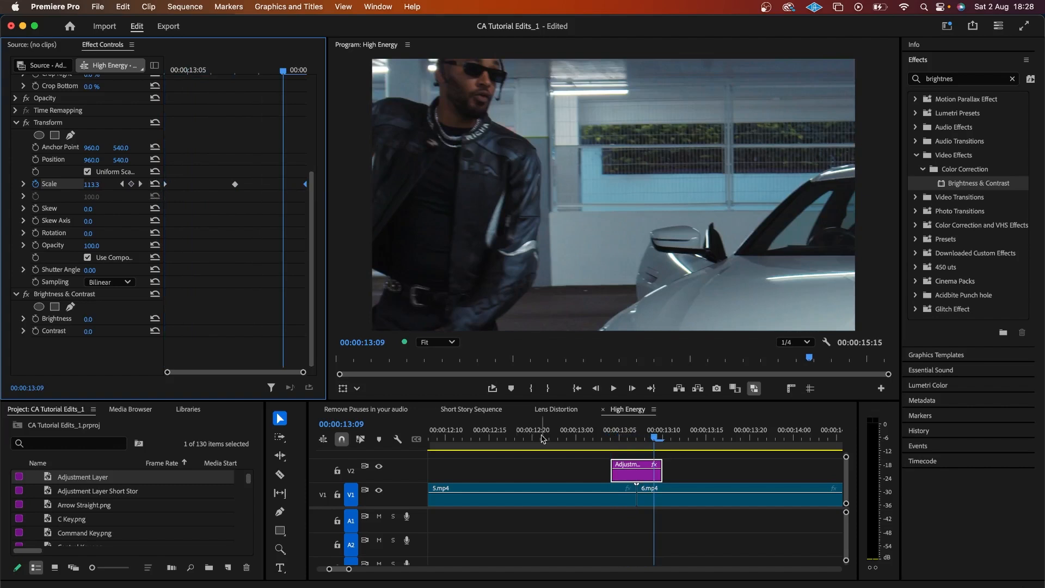
Step: Play back the zoom transition from before the second cut, returning to 13:07
{"action": "left_click", "coordinate": [594, 439]}
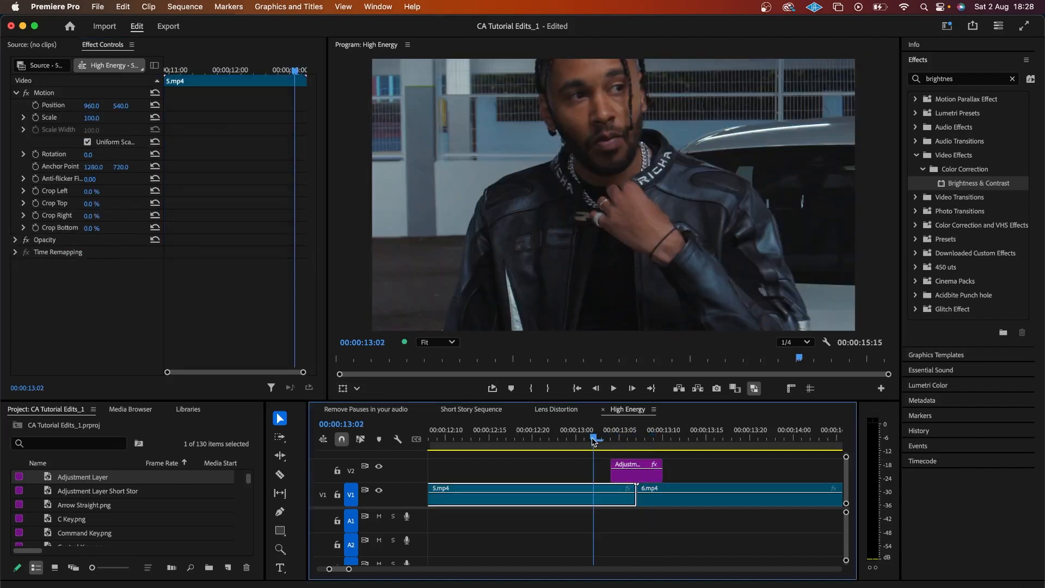
{"action": "key", "text": "space"}
{"action": "key", "text": "space"}
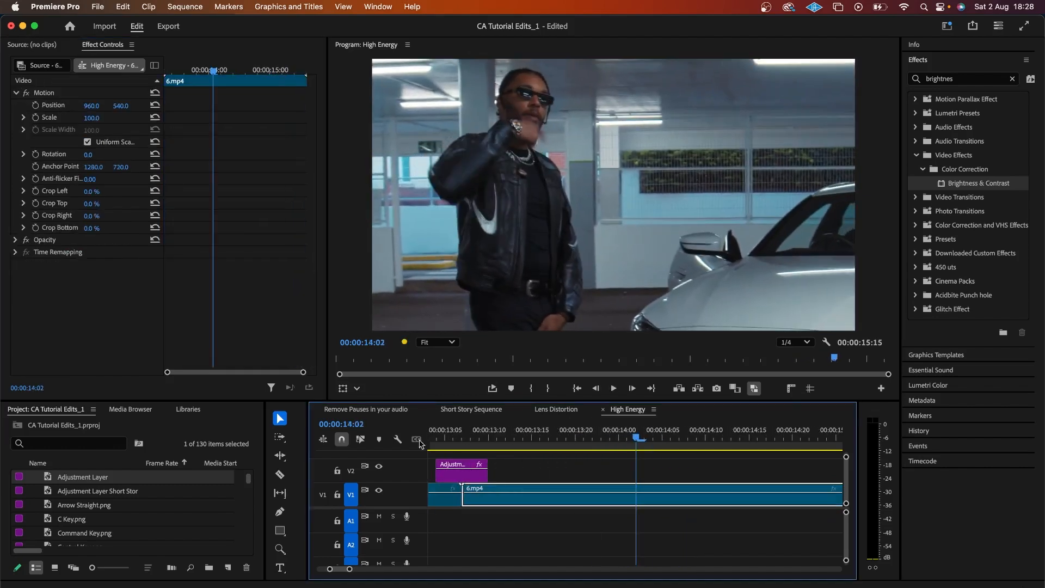
{"action": "left_click", "coordinate": [462, 440]}
Step: Turn off the sequence shutter angle and set Transform's Shutter Angle to 180 for motion blur
{"action": "key", "text": "="}
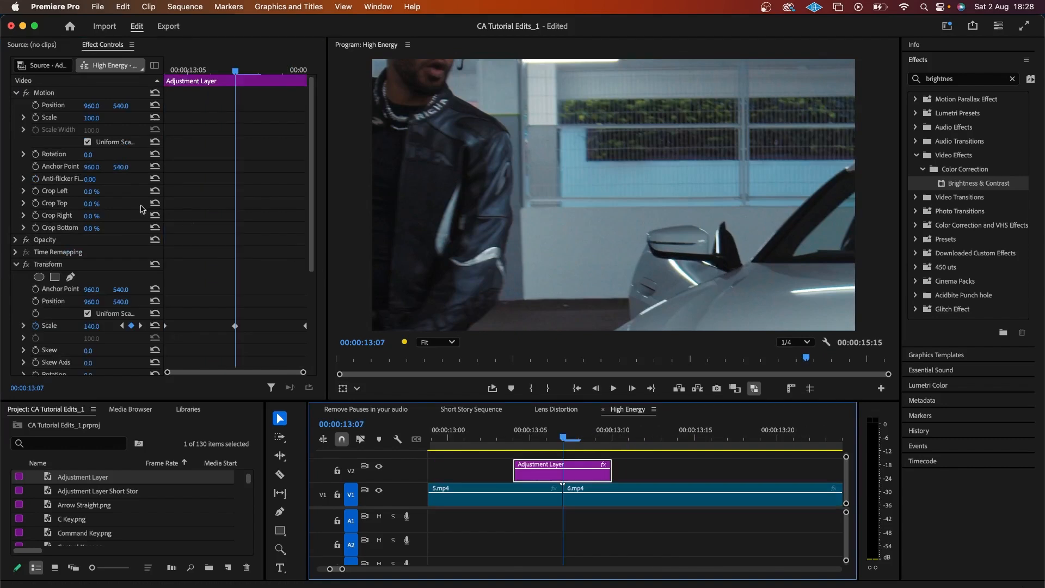
{"action": "scroll", "coordinate": [107, 210], "scroll_direction": "down", "scroll_amount": 5}
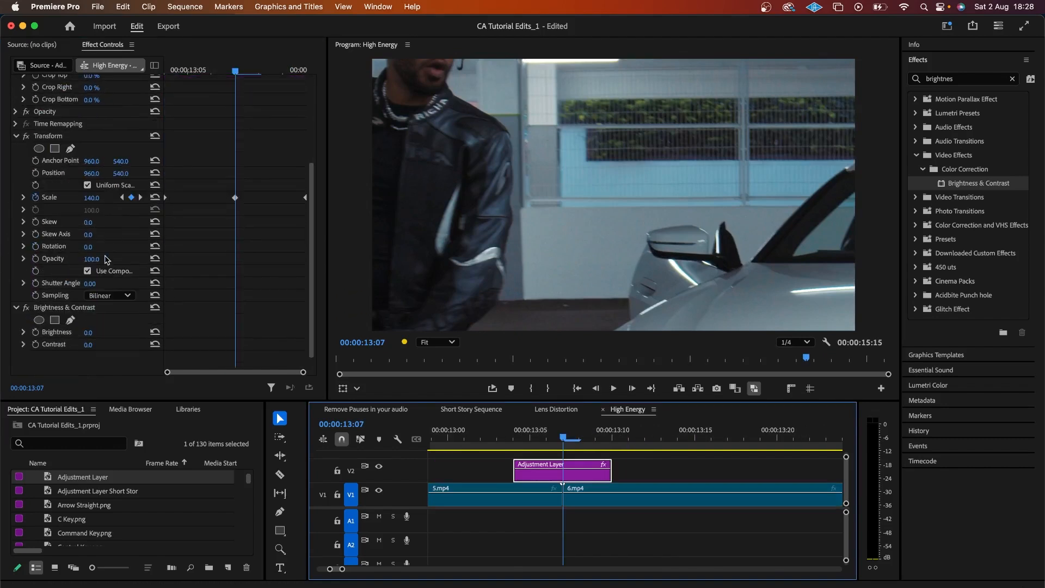
{"action": "left_click", "coordinate": [87, 271]}
{"action": "left_click", "coordinate": [90, 283]}
{"action": "type", "text": "180"}
{"action": "key", "text": "Return"}
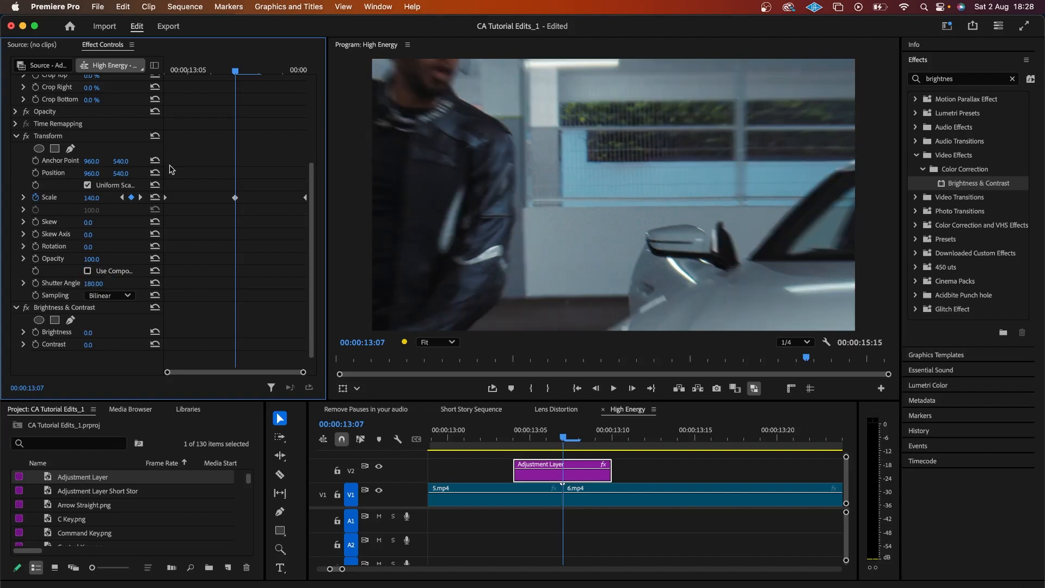
Step: Start Position keyframes at 13:04 and set Position 980, 560 at 13:05
{"action": "key", "text": "Left"}
{"action": "key", "text": "Left"}
{"action": "key", "text": "Left"}
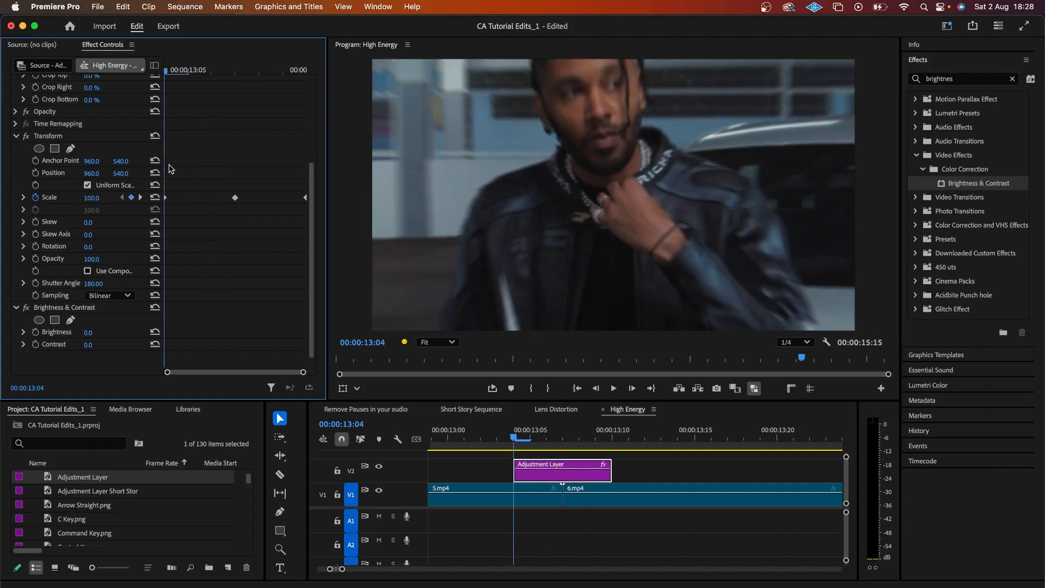
{"action": "left_click", "coordinate": [36, 174]}
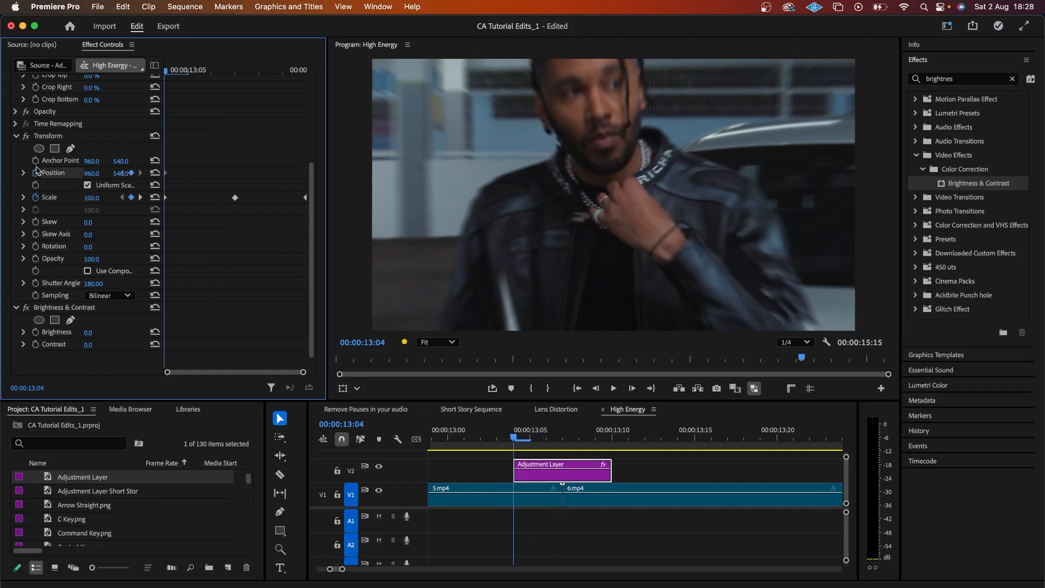
{"action": "key", "text": "Right"}
{"action": "left_click", "coordinate": [92, 174]}
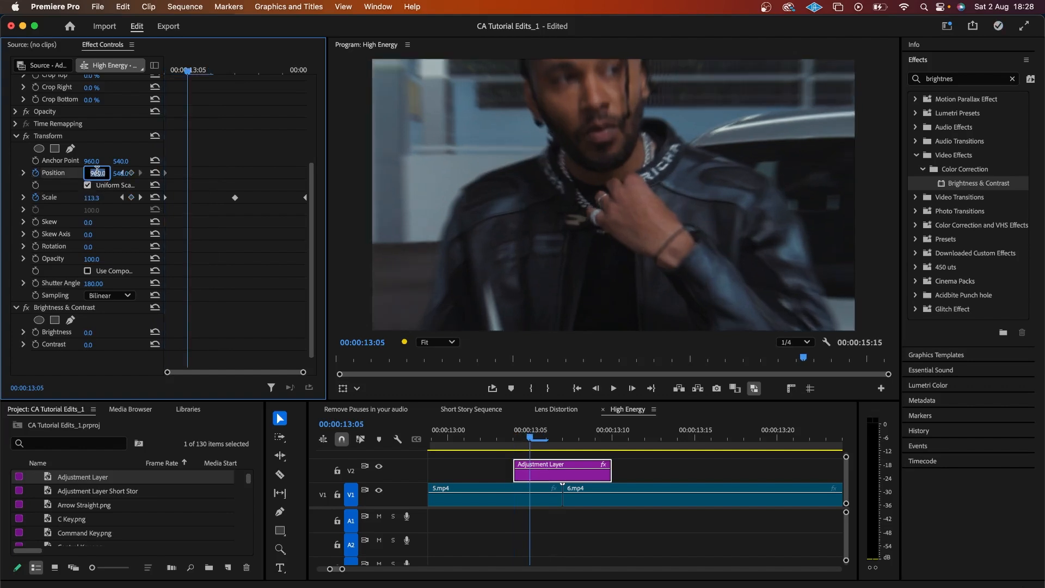
{"action": "type", "text": "980"}
{"action": "key", "text": "Return"}
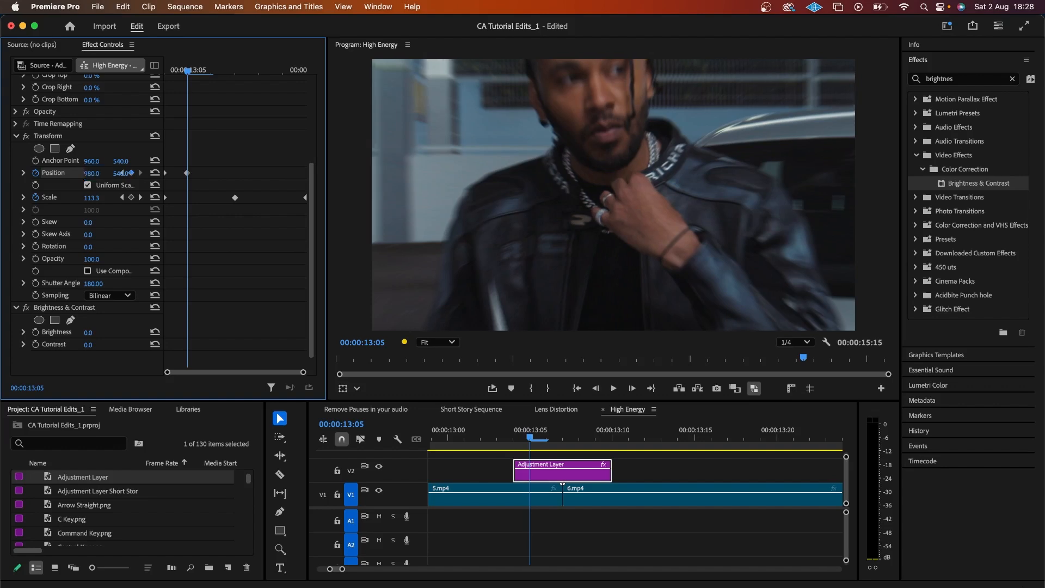
{"action": "left_click", "coordinate": [127, 173]}
{"action": "type", "text": "560"}
{"action": "key", "text": "Return"}
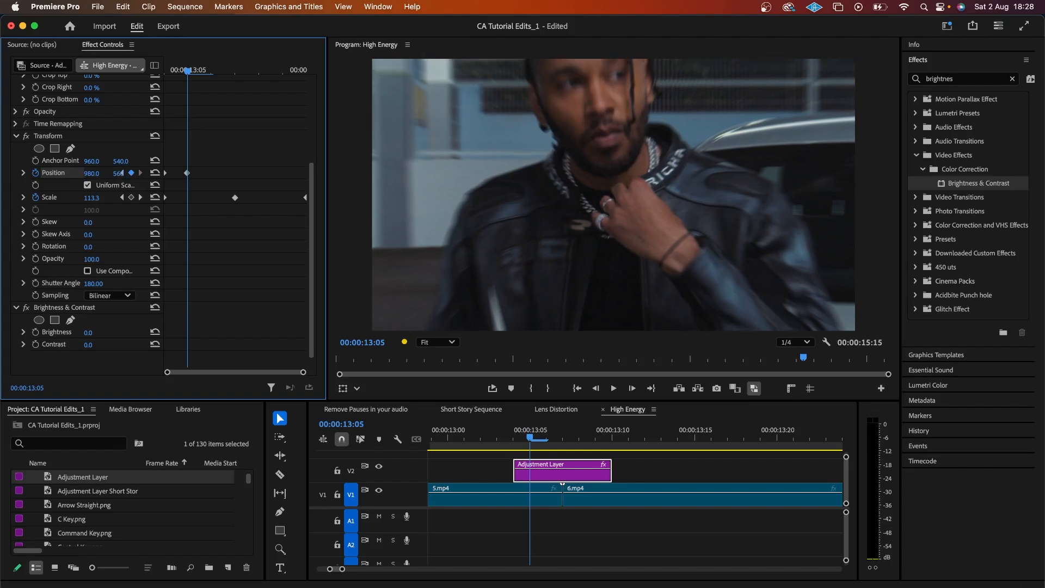
Step: Set Position to 940, 520 at 13:06
{"action": "key", "text": "Right"}
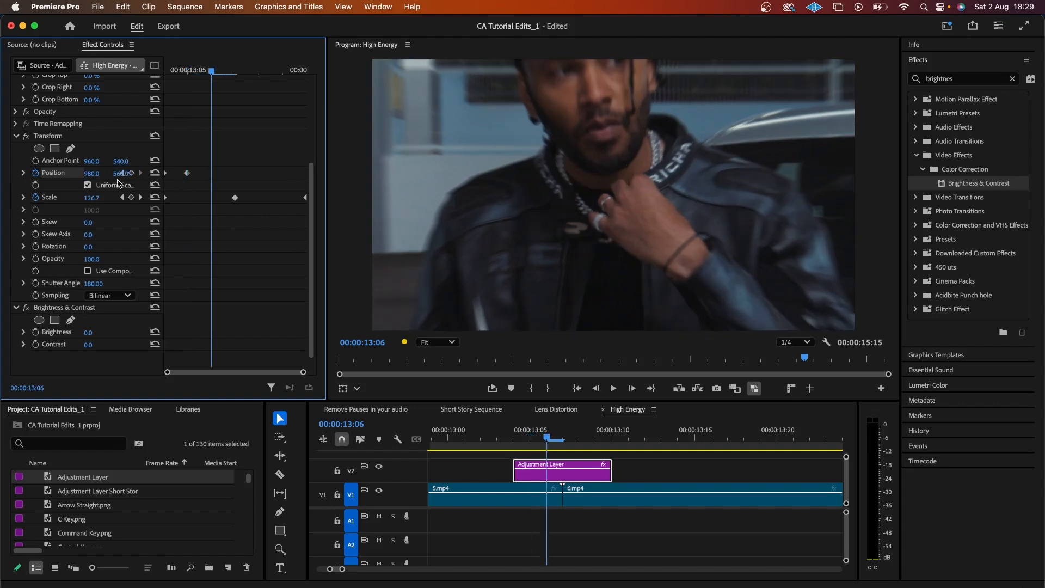
{"action": "left_click", "coordinate": [126, 173]}
{"action": "type", "text": "520"}
{"action": "key", "text": "Return"}
{"action": "left_click", "coordinate": [95, 173]}
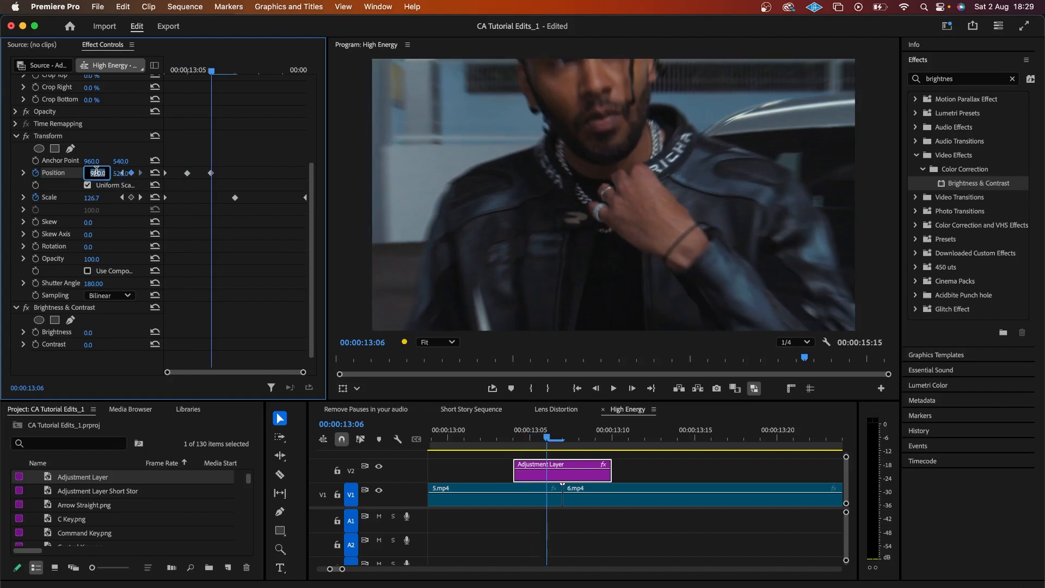
{"action": "type", "text": "940"}
{"action": "key", "text": "Return"}
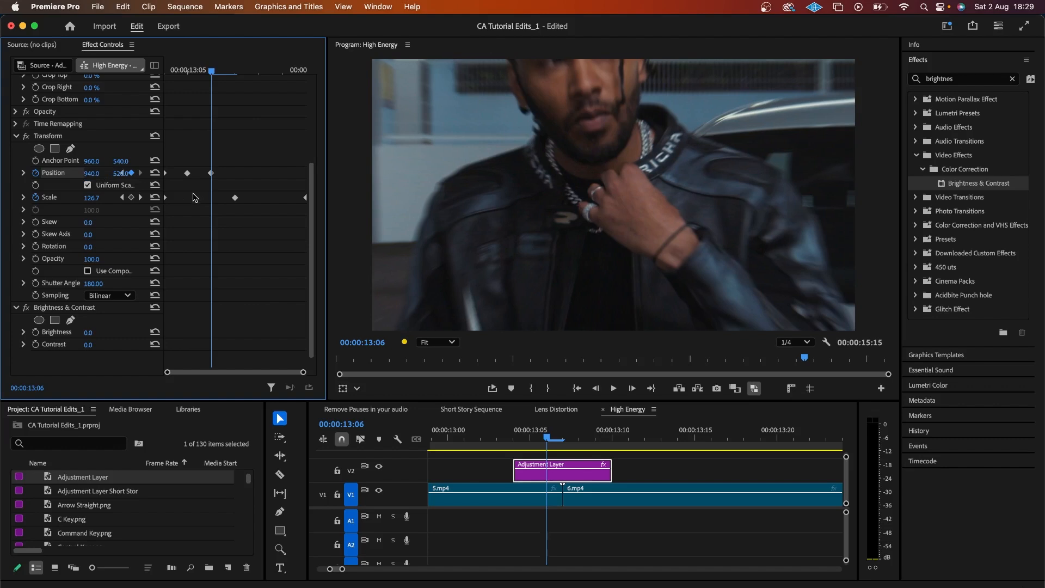
Step: Set Position to 1000, 630 at 13:07, then copy the last two keyframes to 13:08
{"action": "key", "text": "Right"}
{"action": "left_click", "coordinate": [97, 173]}
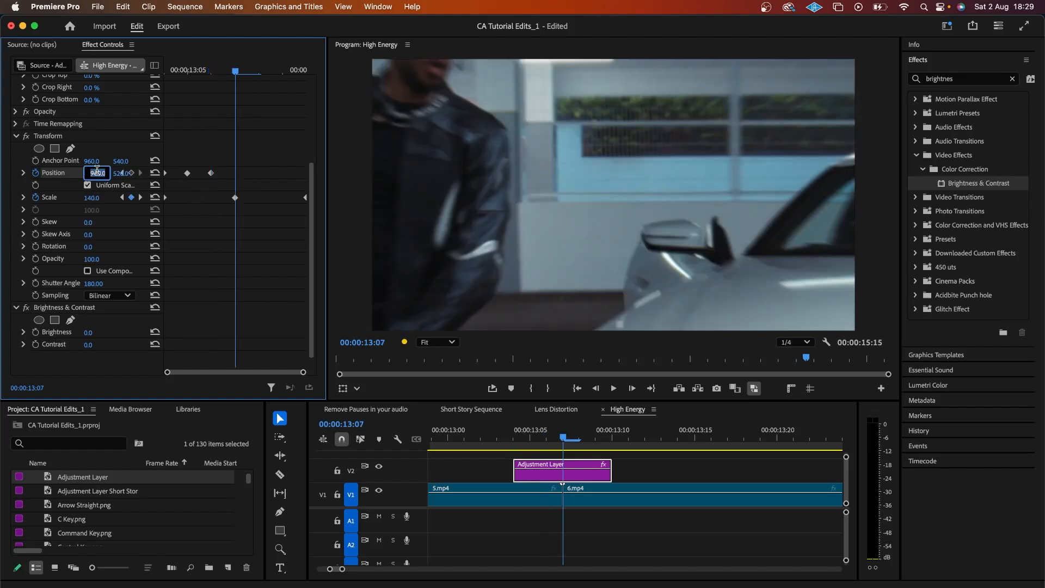
{"action": "type", "text": "100"}
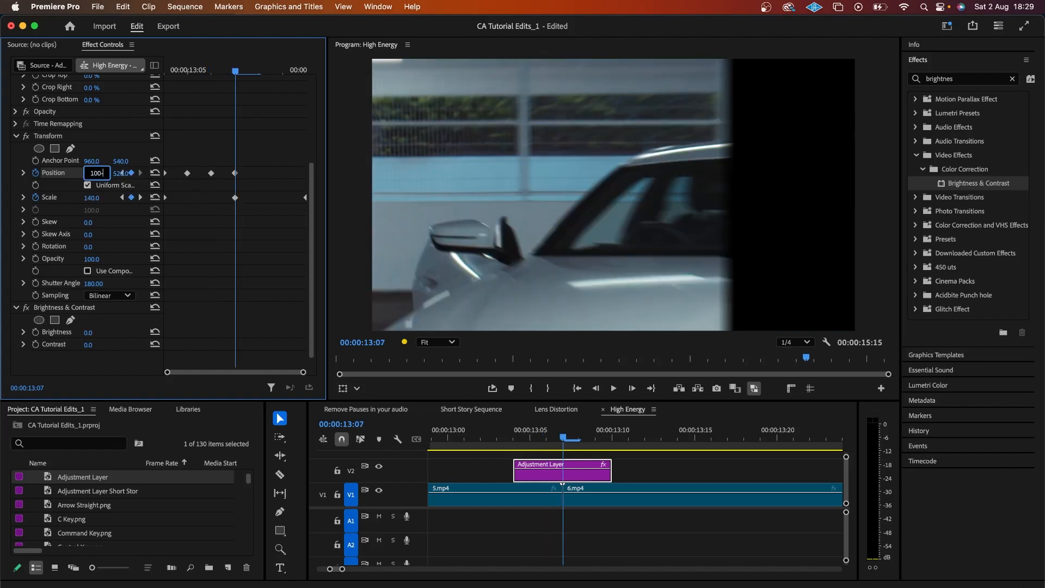
{"action": "type", "text": "0"}
{"action": "key", "text": "Tab"}
{"action": "type", "text": "6"}
{"action": "key", "text": "Return"}
{"action": "left_click_drag", "start_coordinate": [180, 165], "coordinate": [217, 179]}
{"action": "key", "text": "super+c"}
{"action": "key", "text": "Right"}
{"action": "key", "text": "super+v"}
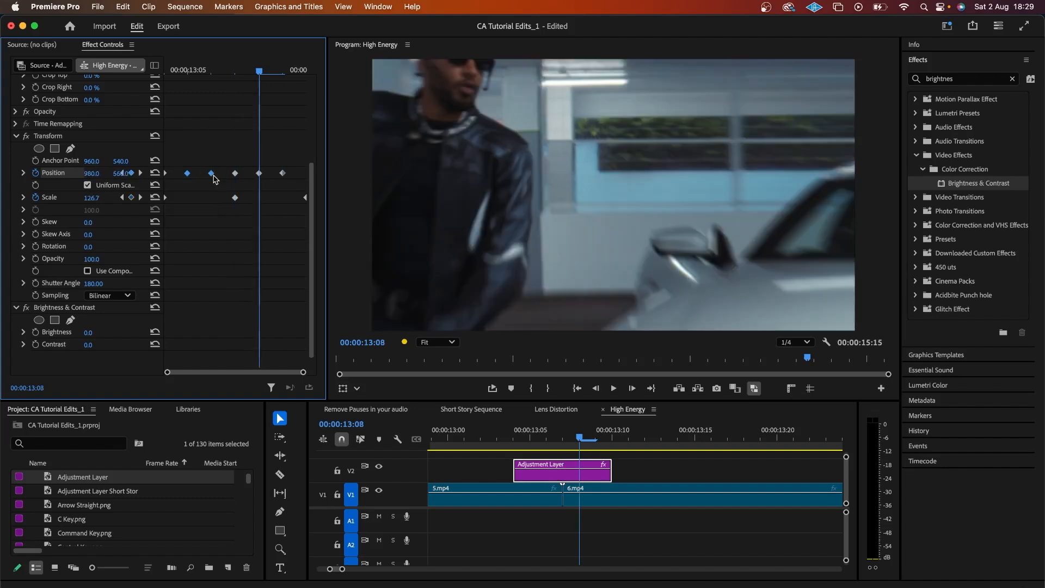
{"action": "key", "text": "Right"}
{"action": "key", "text": "Right"}
{"action": "scroll", "coordinate": [157, 217], "scroll_direction": "up", "scroll_amount": 2}
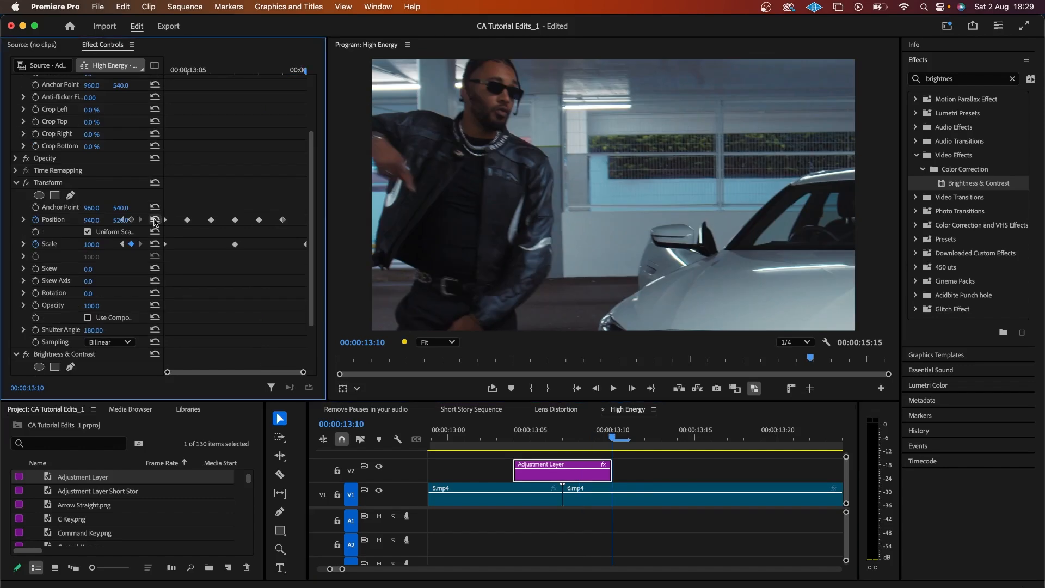
{"action": "scroll", "coordinate": [202, 223], "scroll_direction": "down", "scroll_amount": 3}
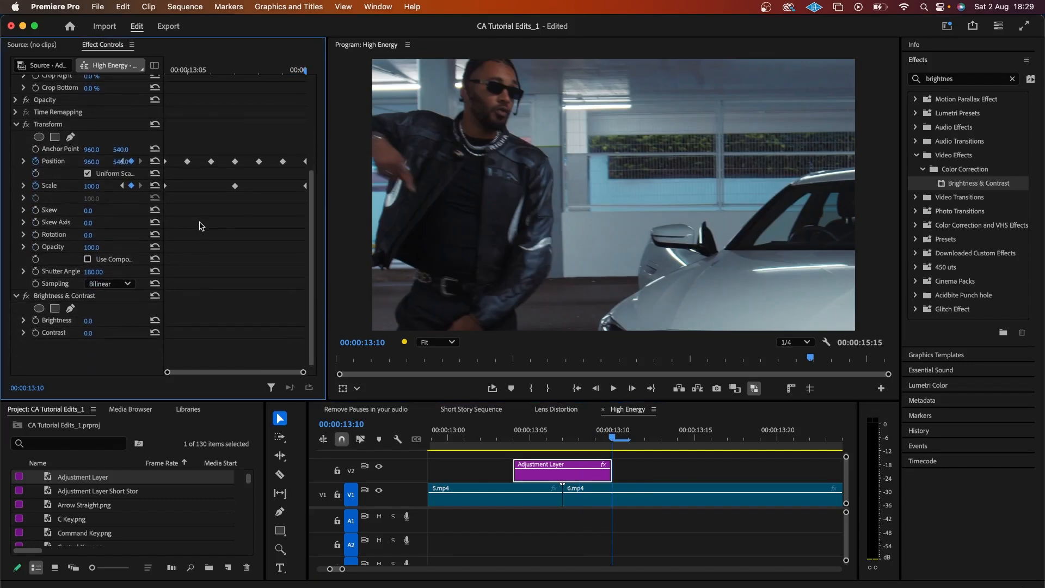
Step: Keyframe Brightness and Contrast from 13:04, rising to Brightness 90 and Contrast 70 at 13:07
{"action": "left_click", "coordinate": [235, 71]}
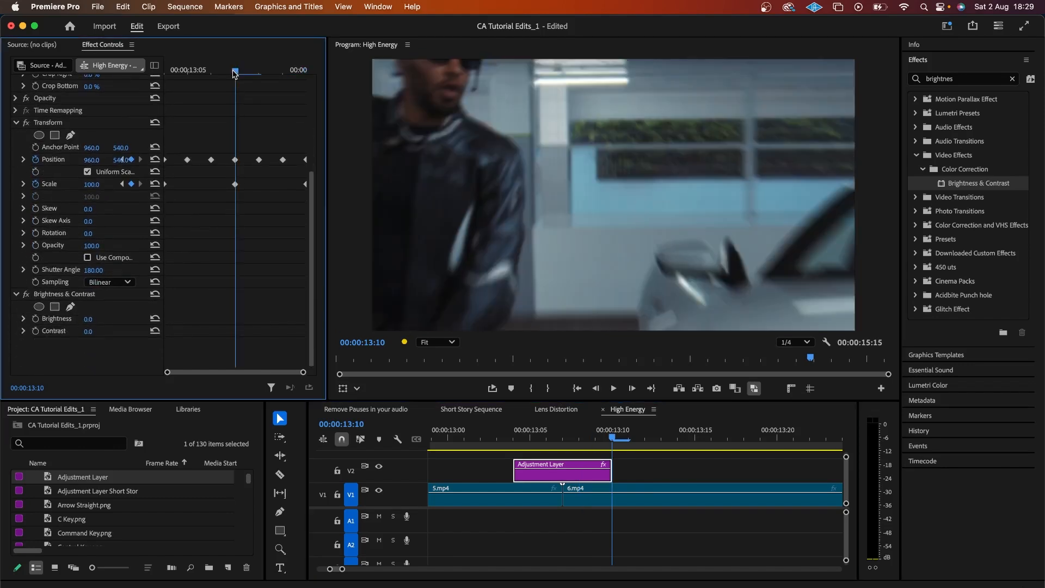
{"action": "key", "text": "Left"}
{"action": "key", "text": "Left"}
{"action": "key", "text": "Left"}
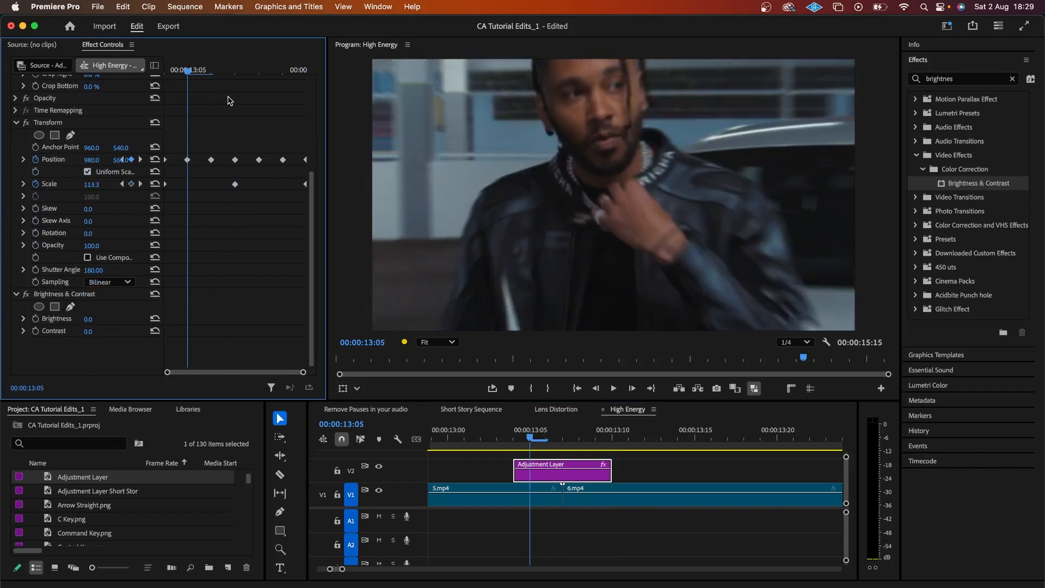
{"action": "left_click", "coordinate": [35, 318]}
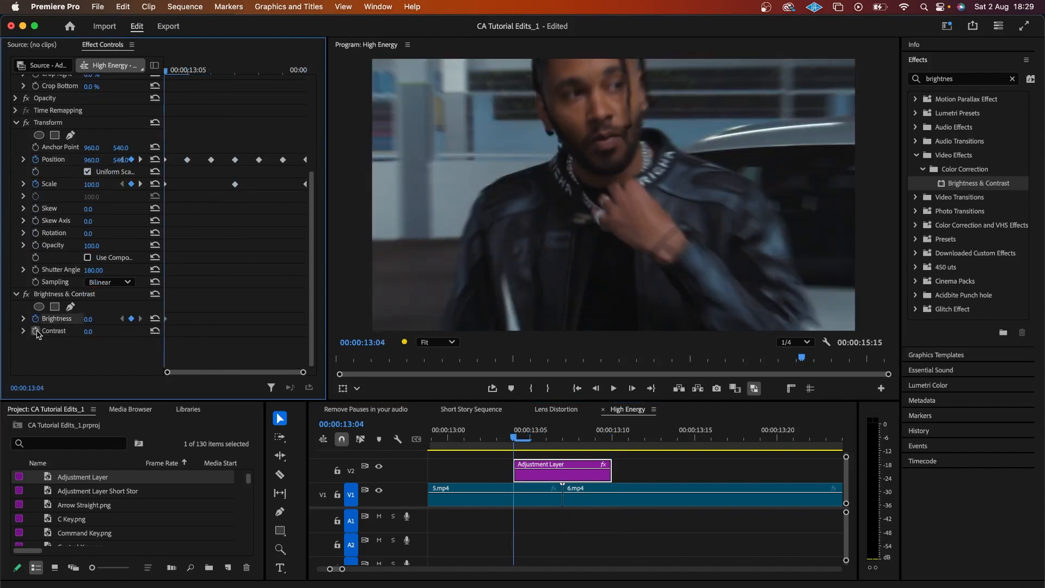
{"action": "left_click", "coordinate": [36, 331]}
{"action": "key", "text": "Right"}
{"action": "key", "text": "Right"}
{"action": "key", "text": "Right"}
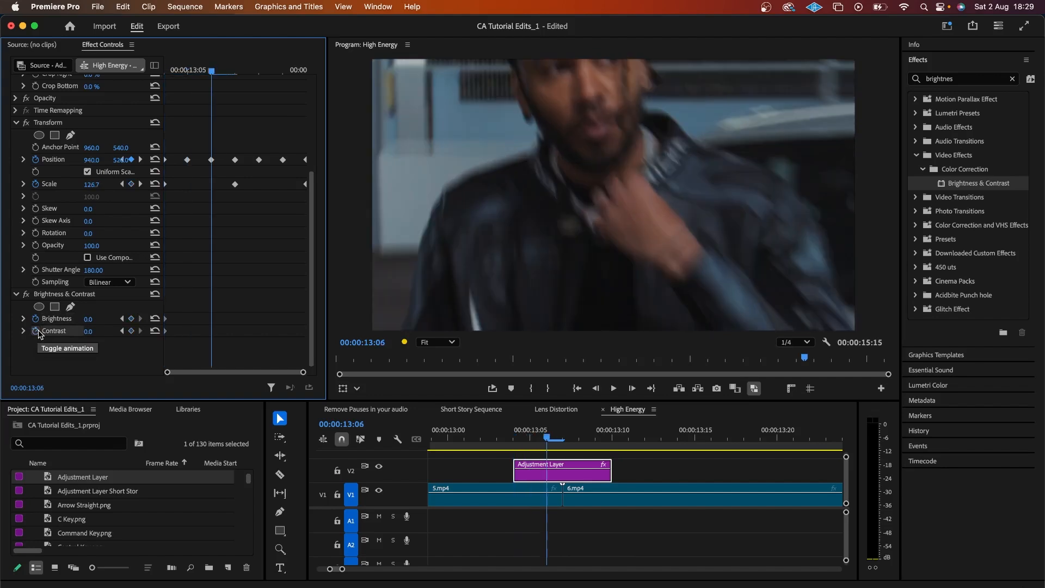
{"action": "left_click", "coordinate": [97, 318]}
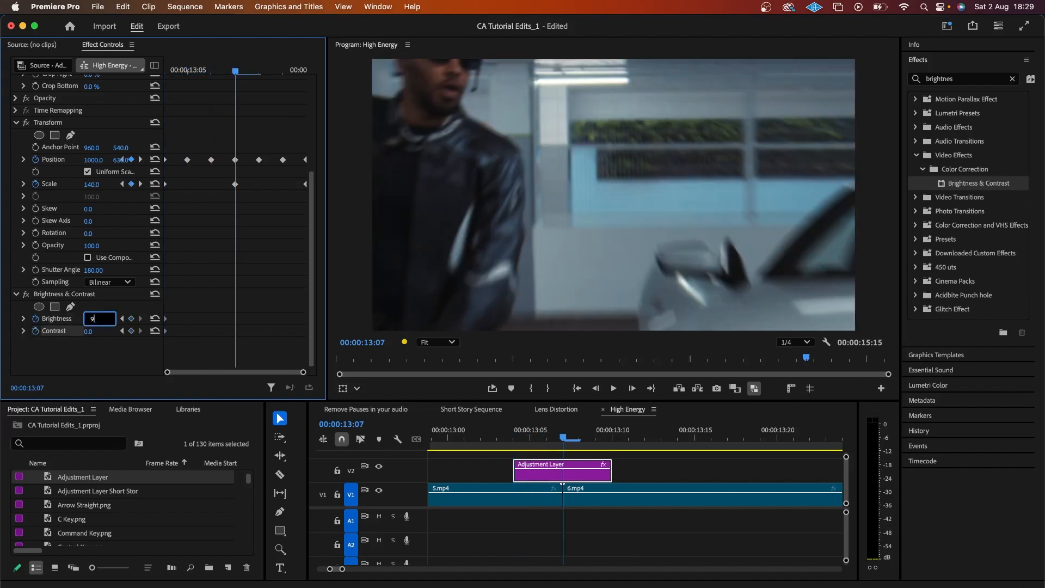
{"action": "type", "text": "90"}
{"action": "key", "text": "Return"}
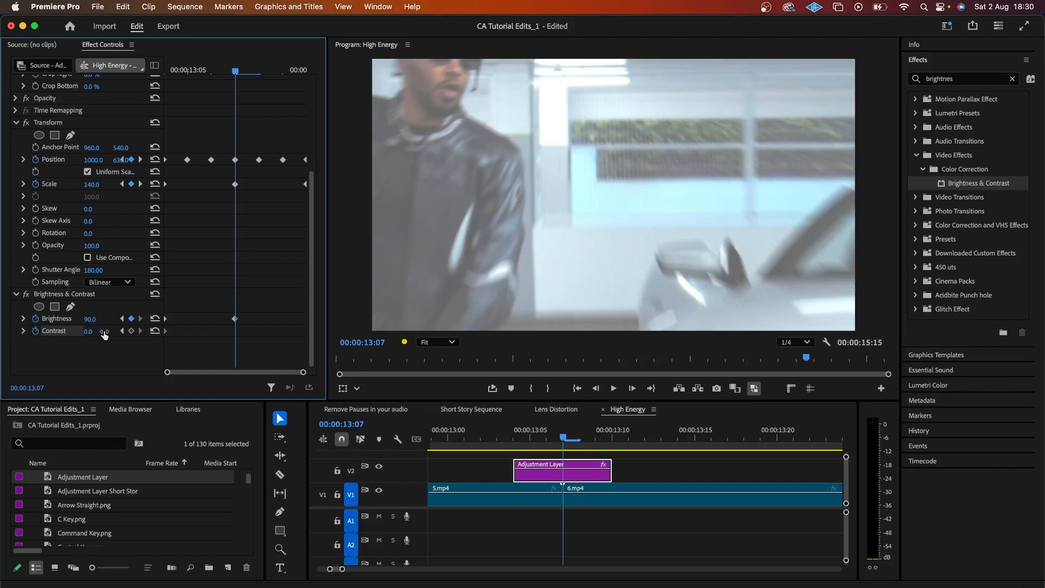
{"action": "left_click", "coordinate": [98, 330]}
{"action": "type", "text": "70"}
{"action": "key", "text": "Return"}
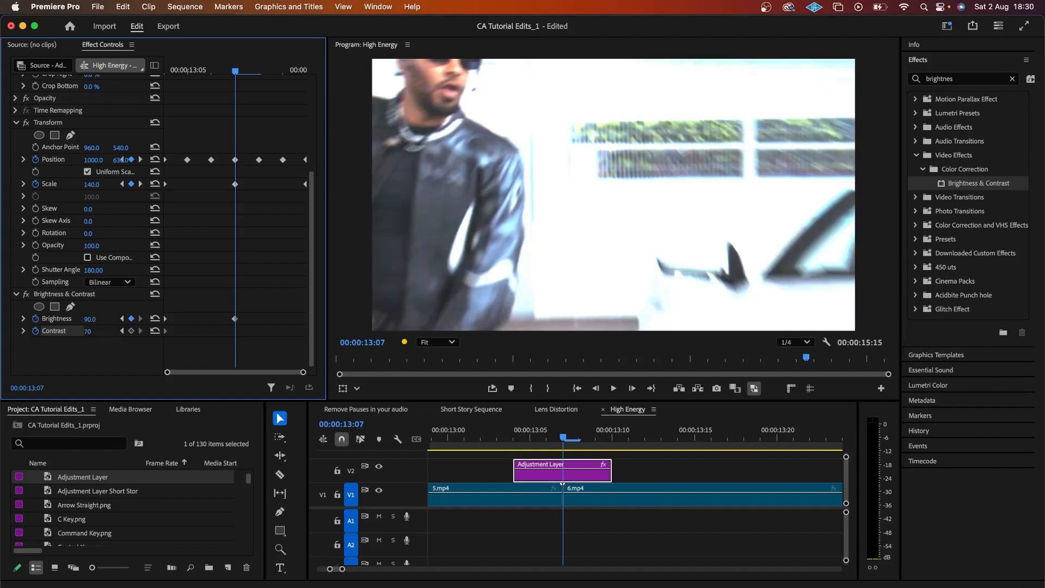
Step: Add zero Brightness and Contrast keyframes at 13:09, then delete that pair
{"action": "key", "text": "Right"}
{"action": "key", "text": "Right"}
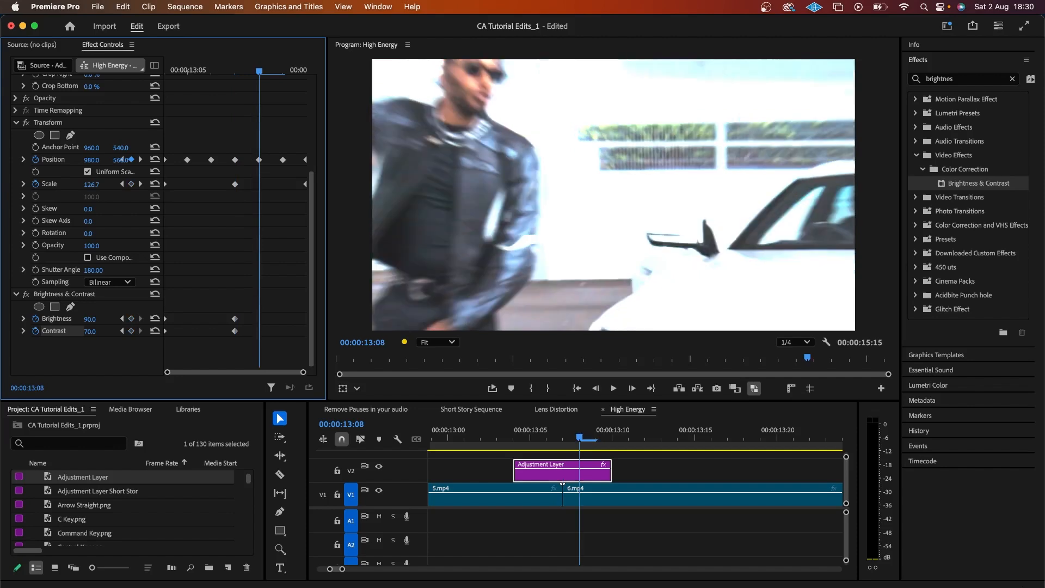
{"action": "left_click", "coordinate": [155, 319]}
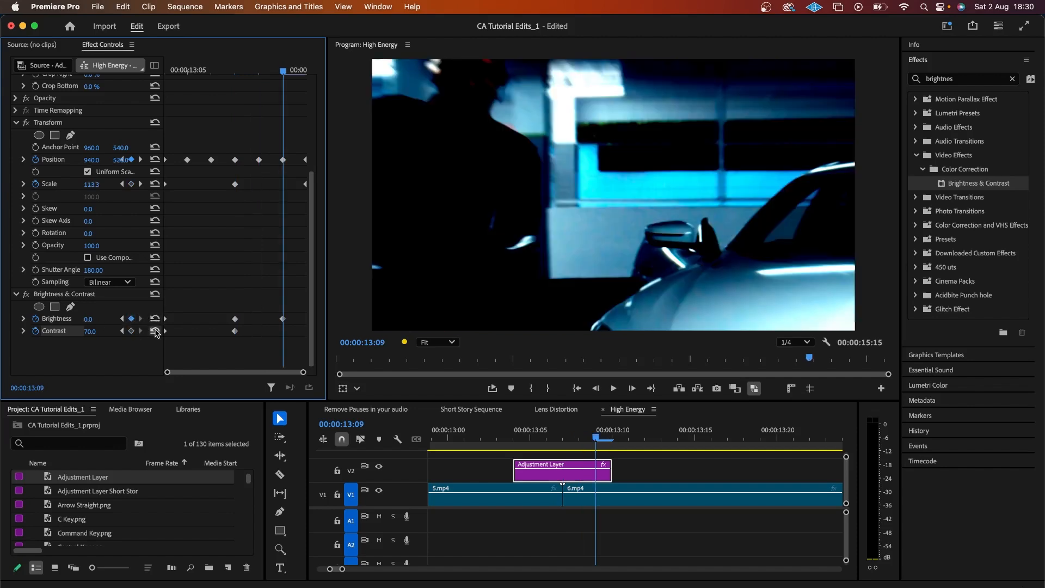
{"action": "left_click", "coordinate": [155, 330]}
{"action": "left_click_drag", "start_coordinate": [273, 309], "coordinate": [287, 332]}
{"action": "key", "text": "Delete"}
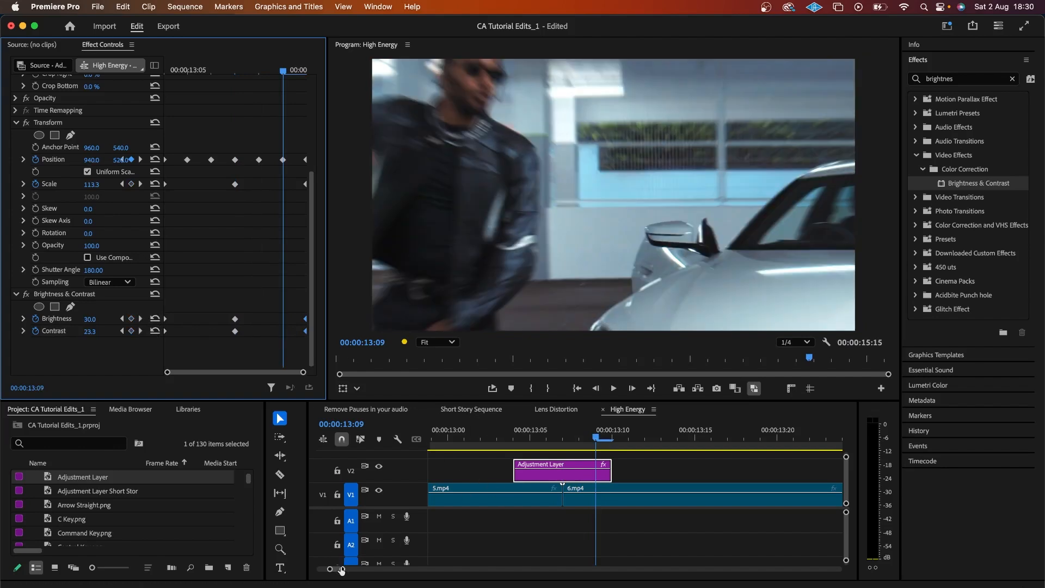
Step: Zoom out the timeline and play the flash transition from 12:06
{"action": "left_click_drag", "start_coordinate": [343, 569], "coordinate": [363, 570]}
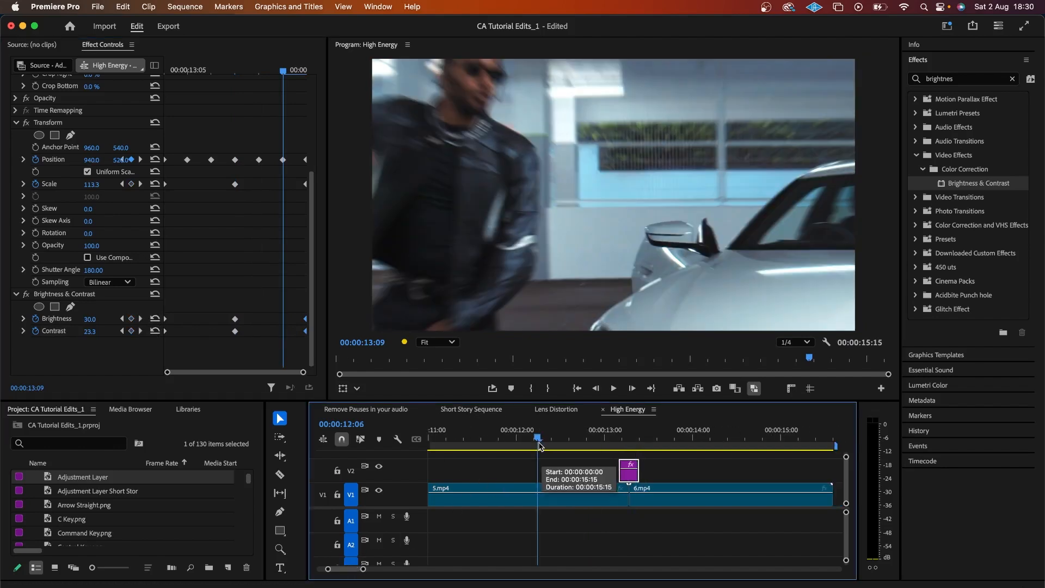
{"action": "left_click", "coordinate": [538, 444]}
{"action": "key", "text": "space"}
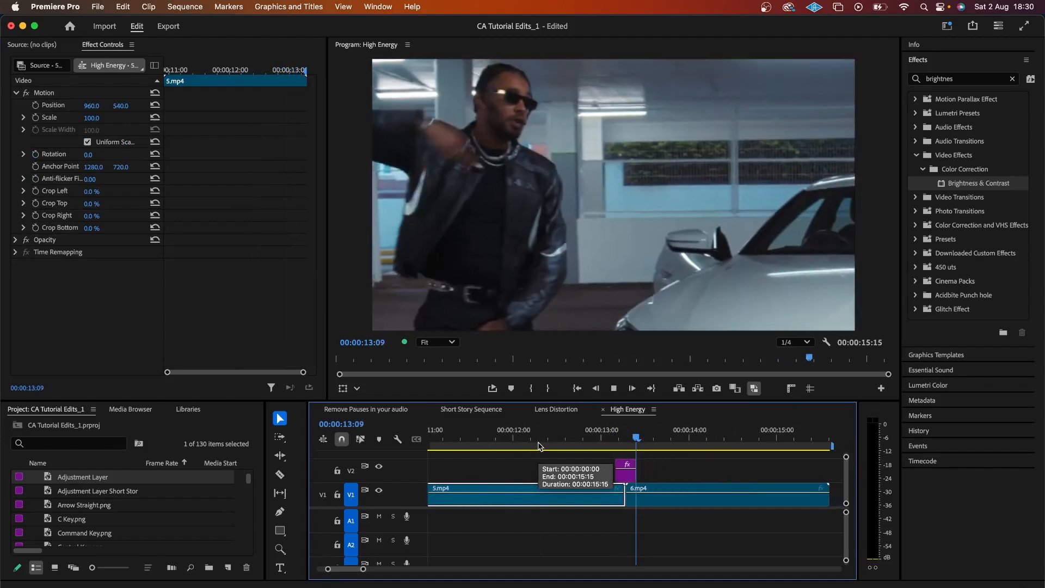